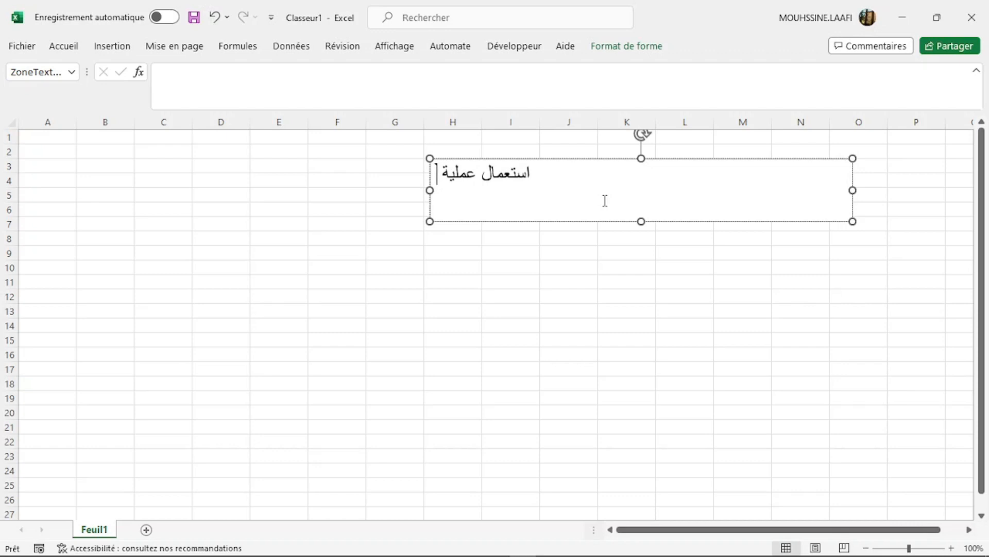
Complete the text box title as "استعمال عمليات الجمع في برنامج اكسل" and narrow the box to end near column M.
key(BackSpace)
text(ات الجمع في )
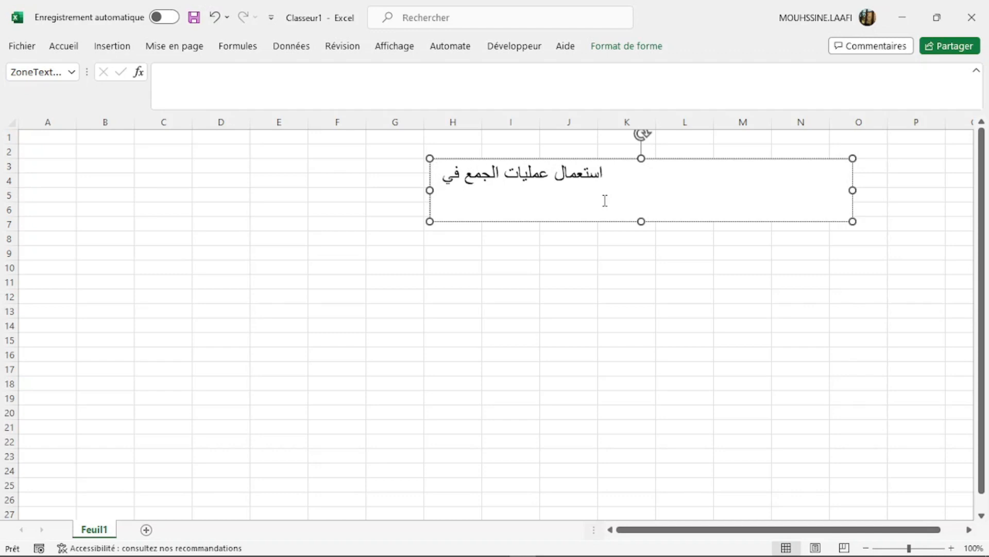
text(بر)
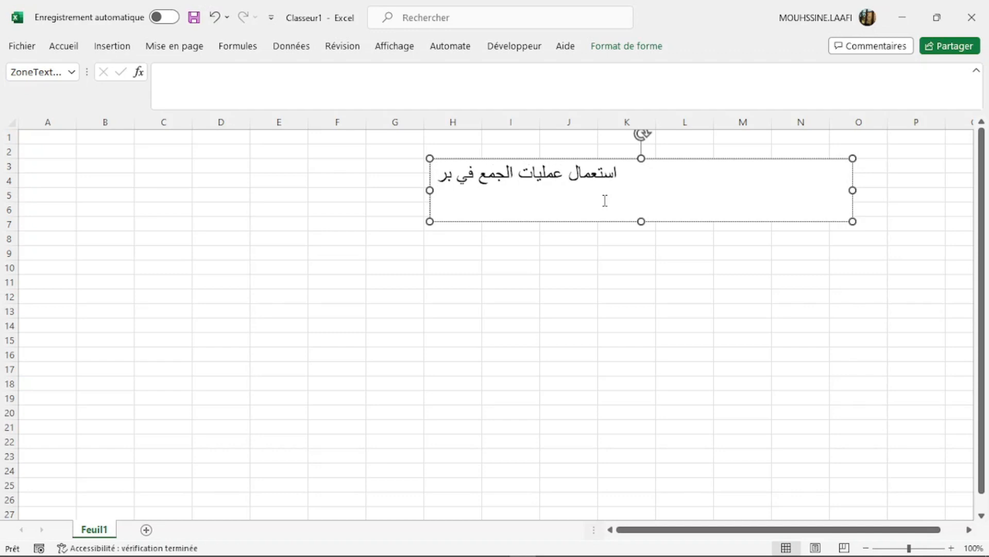
text(نامج اكسل)
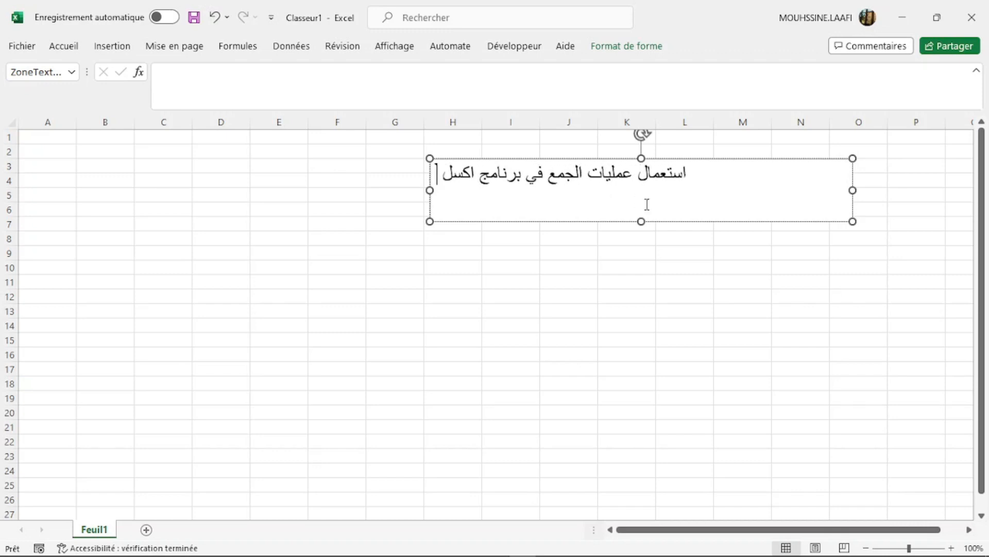
click(853, 192)
drag(853, 190, 731, 190)
click(659, 256)
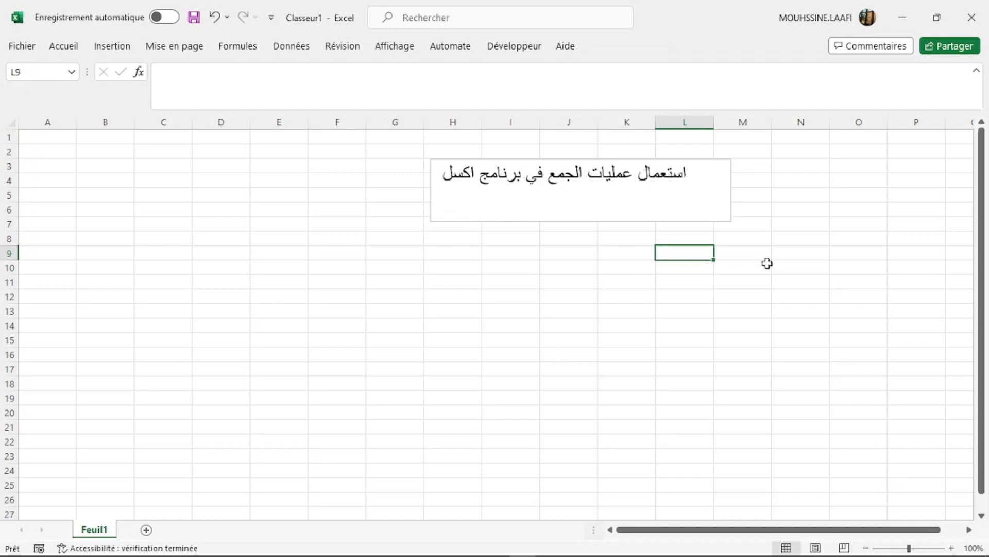
Enter the table headers المواد in M9, ثمن البيع in L9 and ثمن الشراء in K9.
click(748, 252)
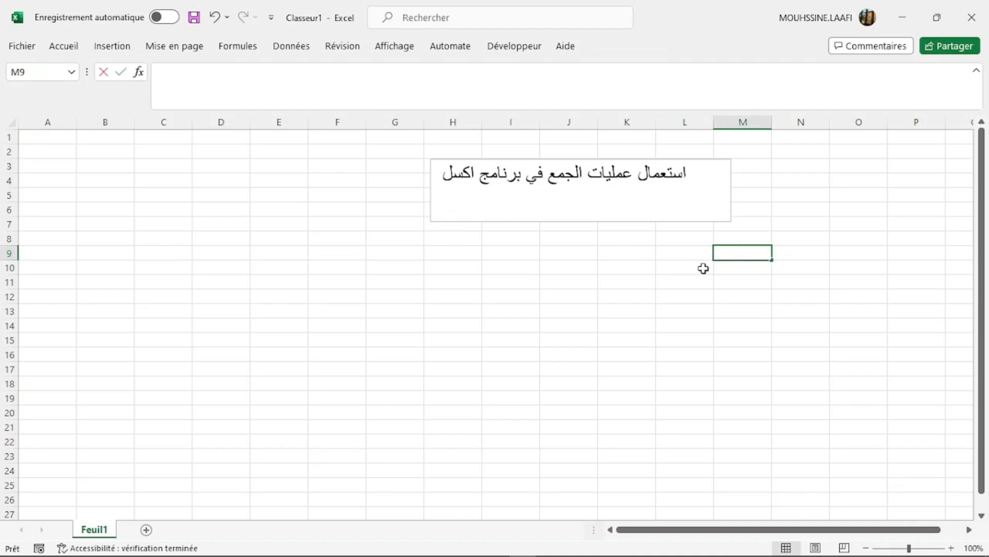
text(المواد)
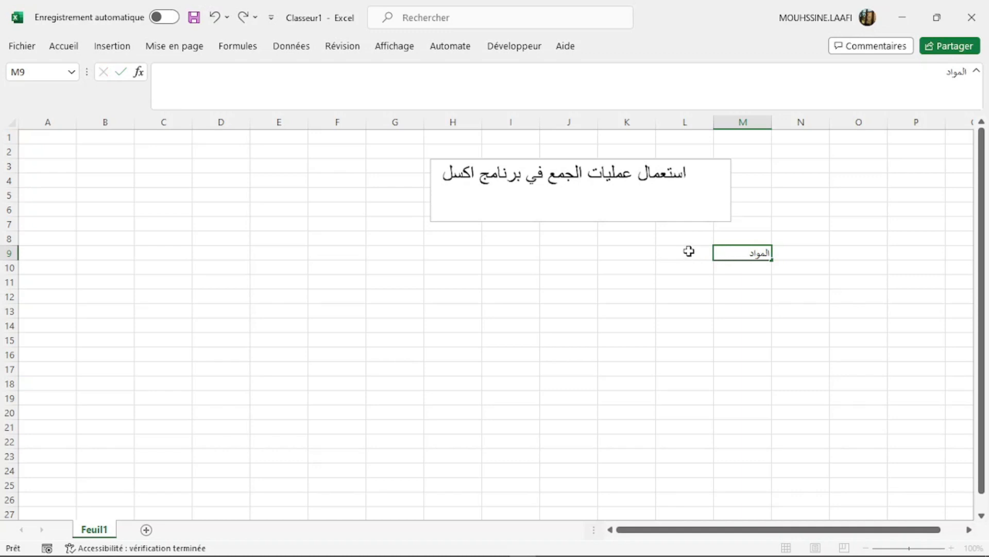
double_click(689, 251)
text(ث)
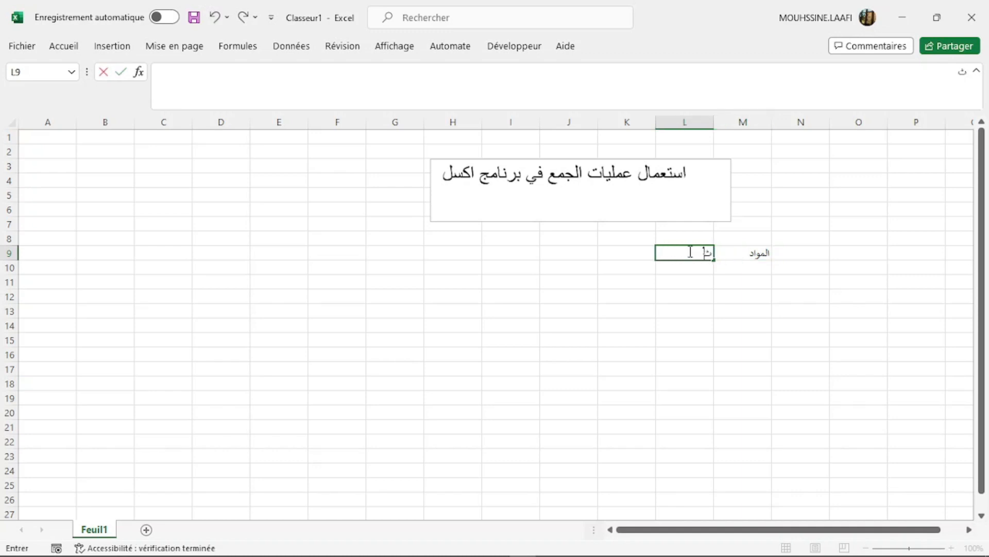
text(من البيع)
click(629, 251)
text(ثمن الشراء)
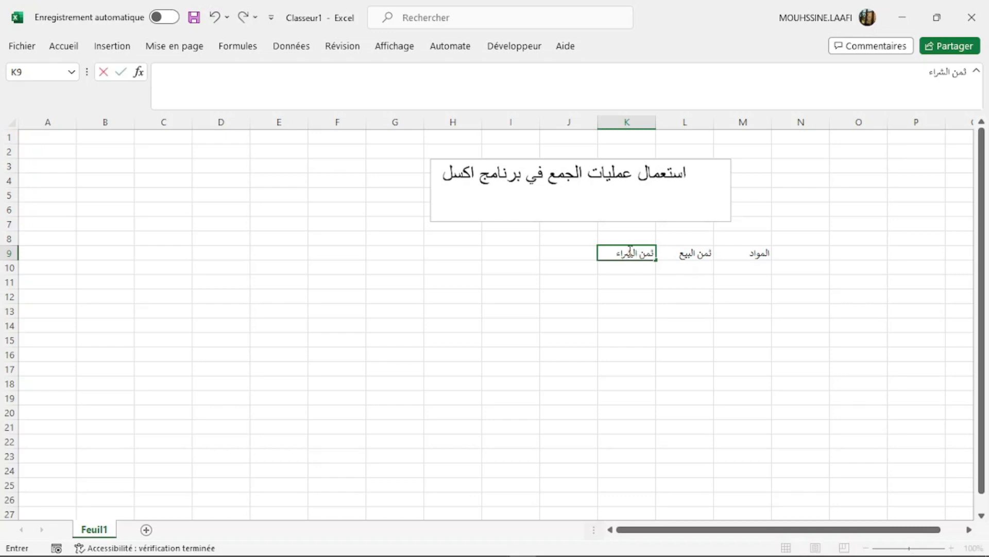
click(636, 269)
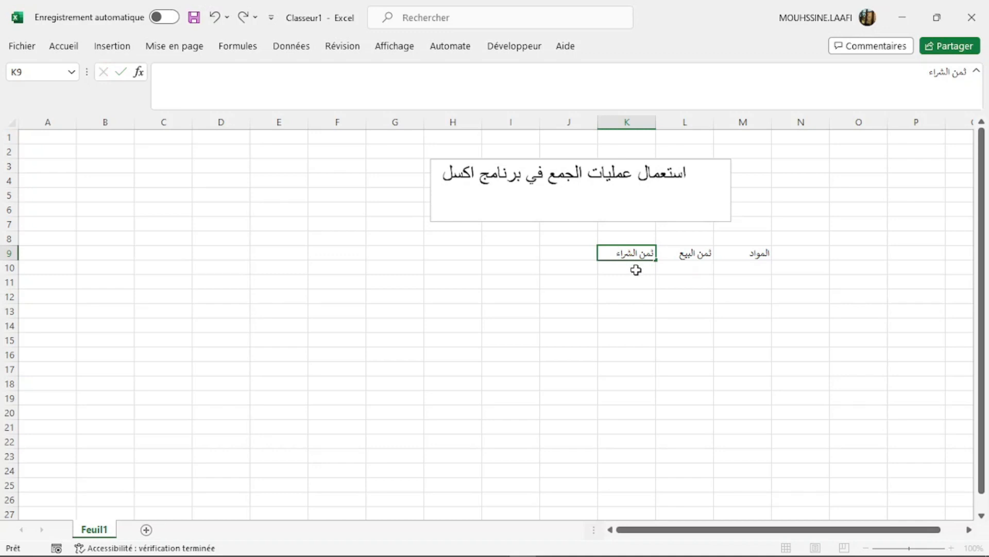
Enter the first two items under المواد: زيت in M10 and منظف in M11.
click(759, 269)
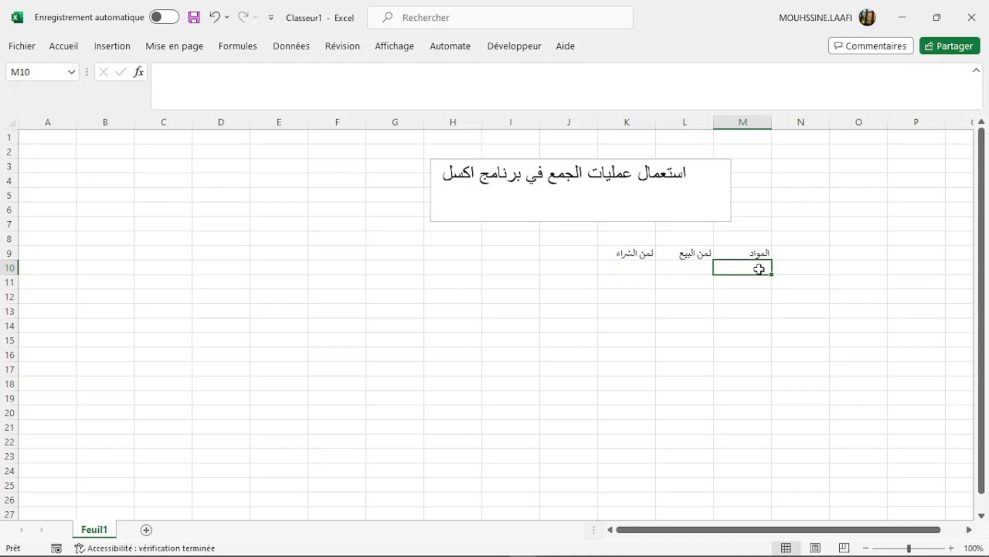
text(زيت)
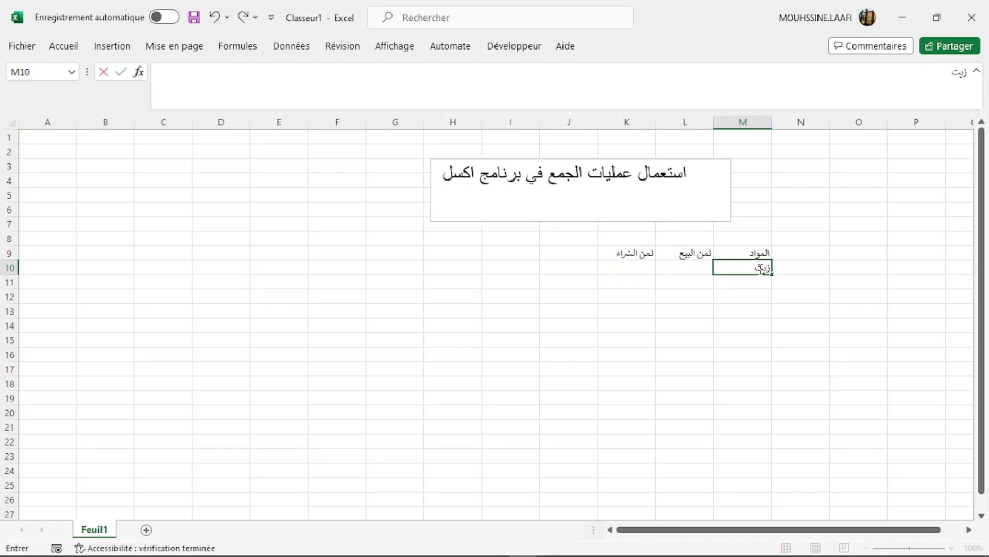
key(Return)
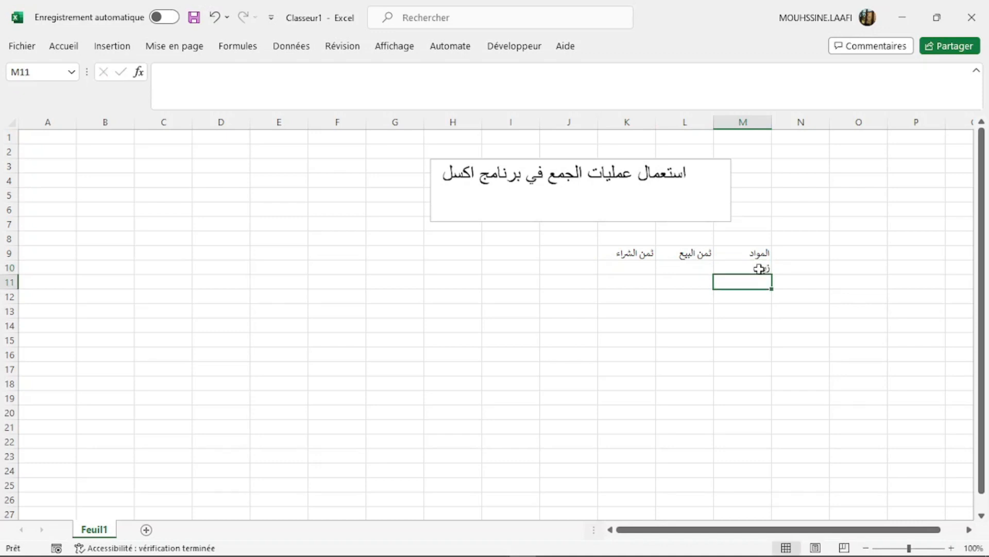
text(من)
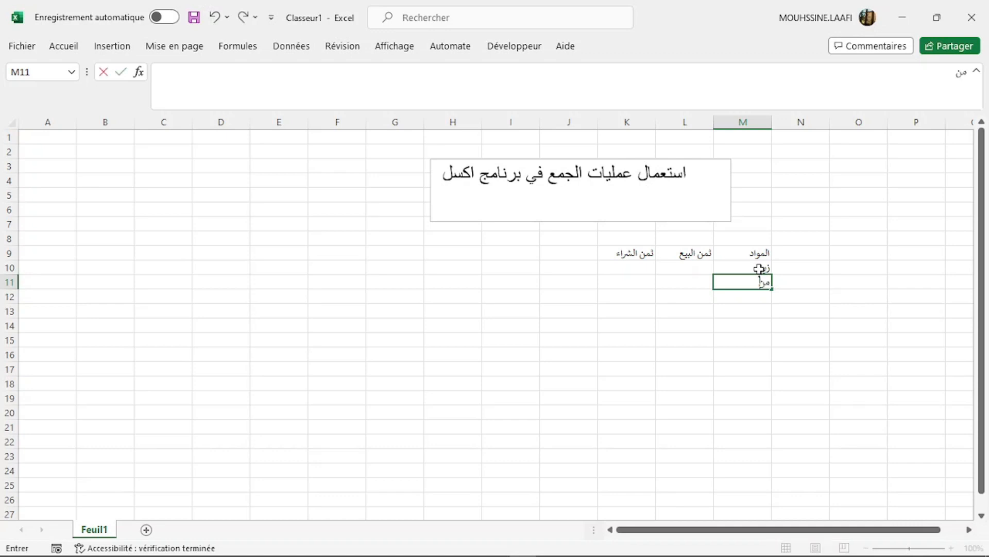
text(زف)
key(Return)
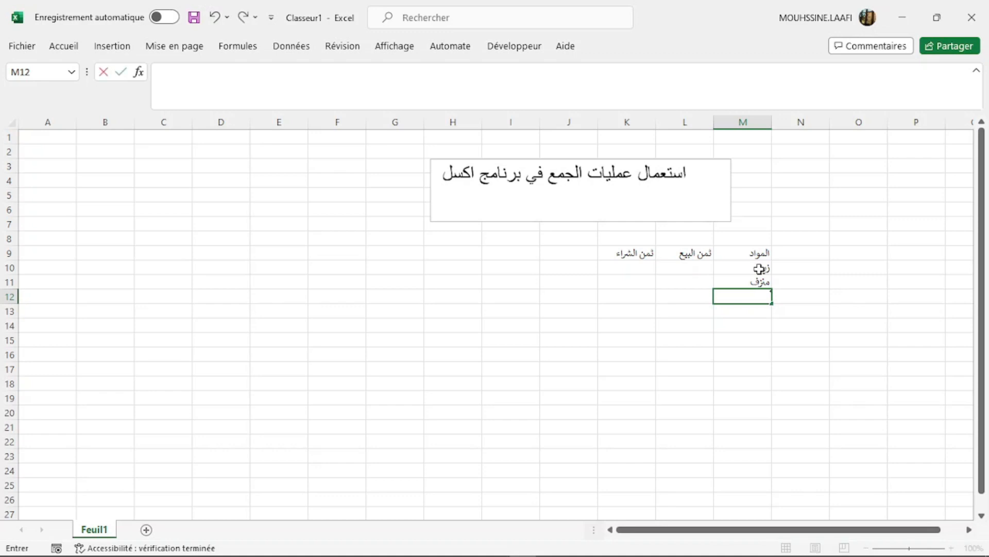
key(Up)
text(من)
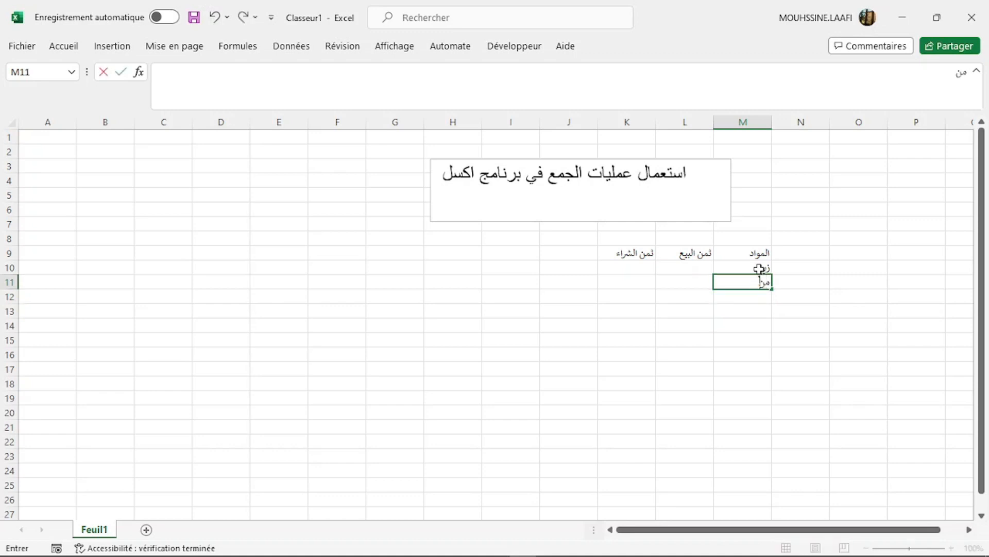
text(ظف)
key(BackSpace)
text(ف)
key(Return)
Add the items ورق المطبخ in M12, بهارات in M13 and اواني in M14.
text(ورق)
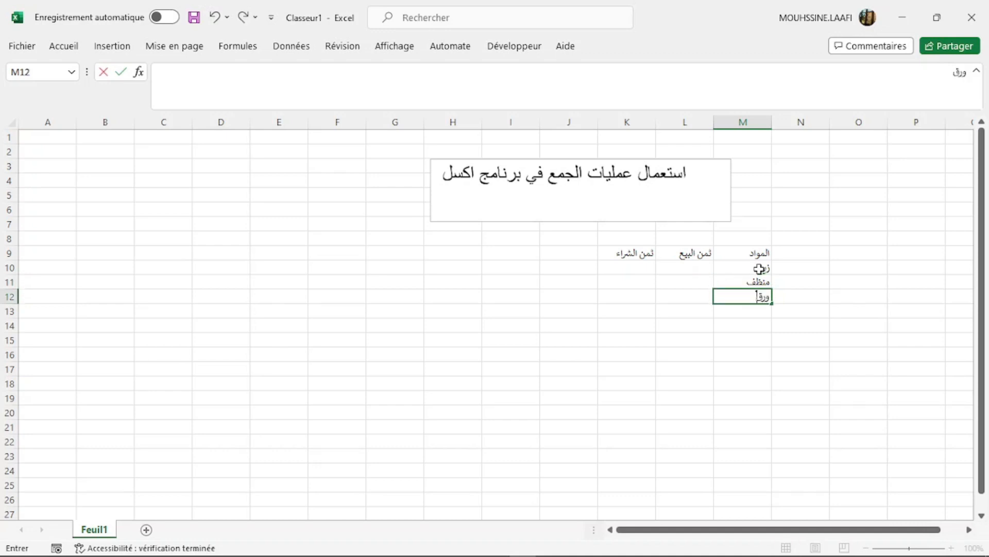
text( المطبخ)
key(Return)
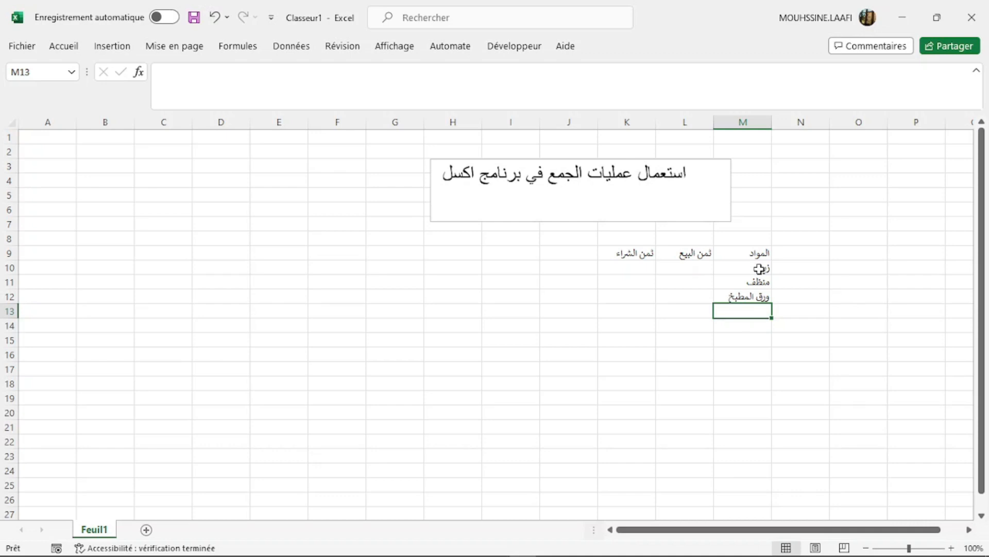
text(بهارات)
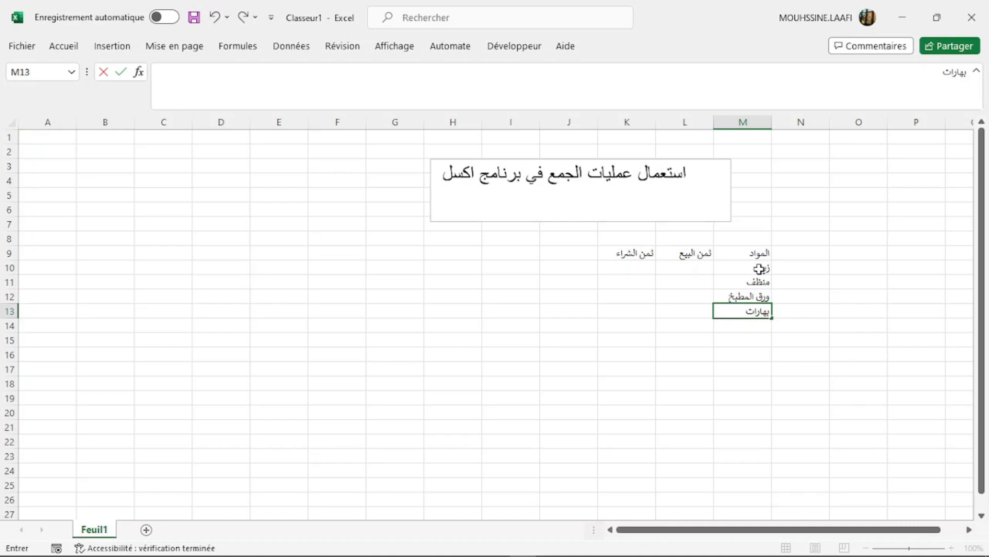
key(Return)
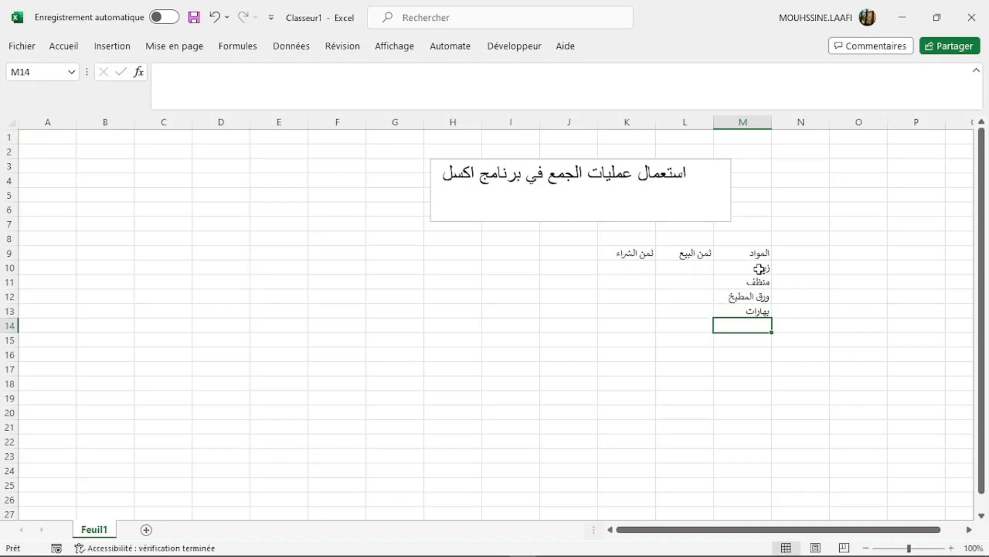
text(اواني)
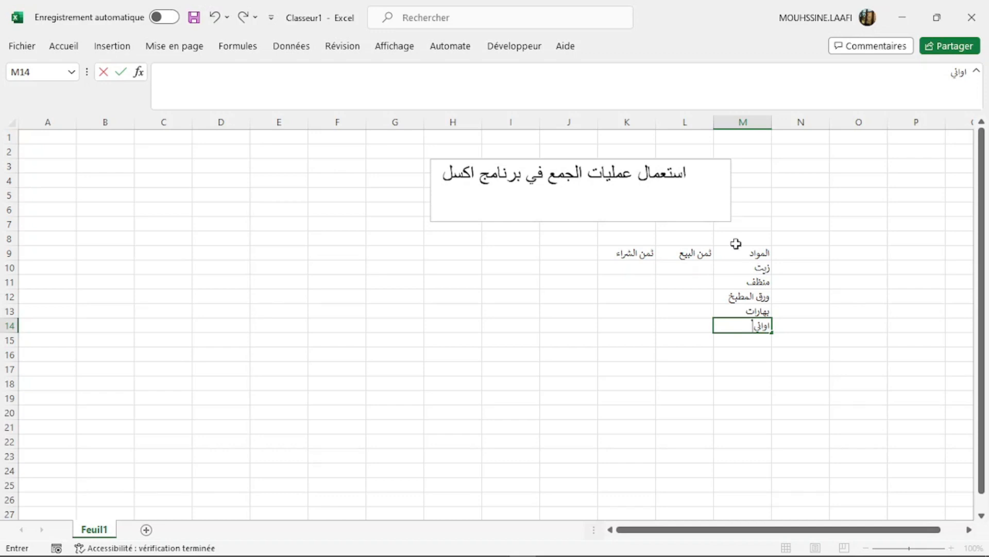
Fill the ثمن البيع column in L10:L14 with 700, 300, 120, 260 and 925.
click(683, 267)
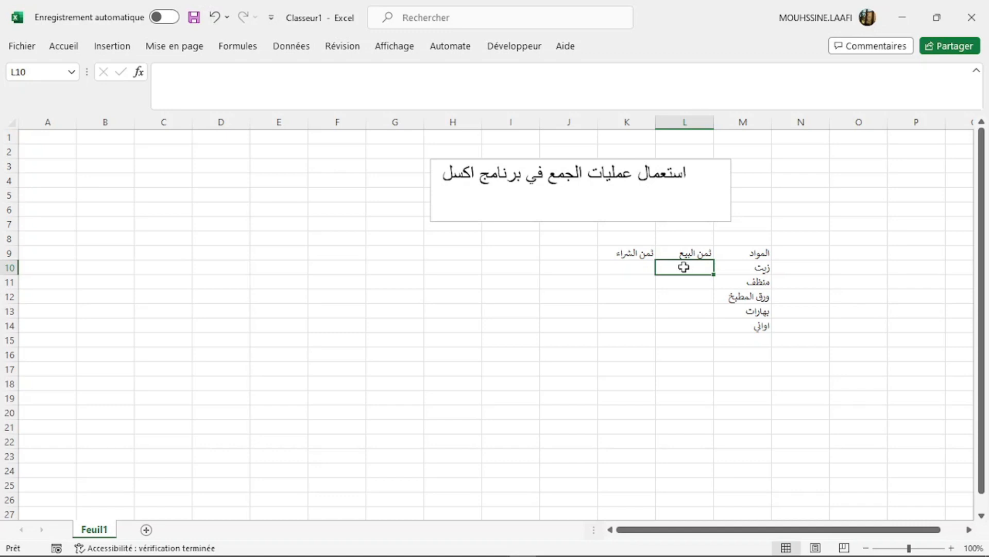
text(700)
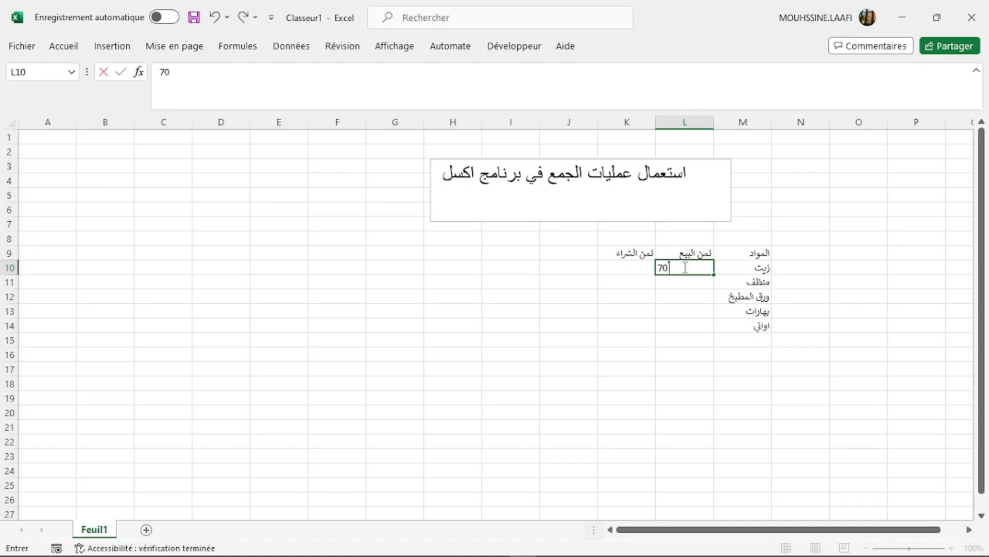
click(682, 282)
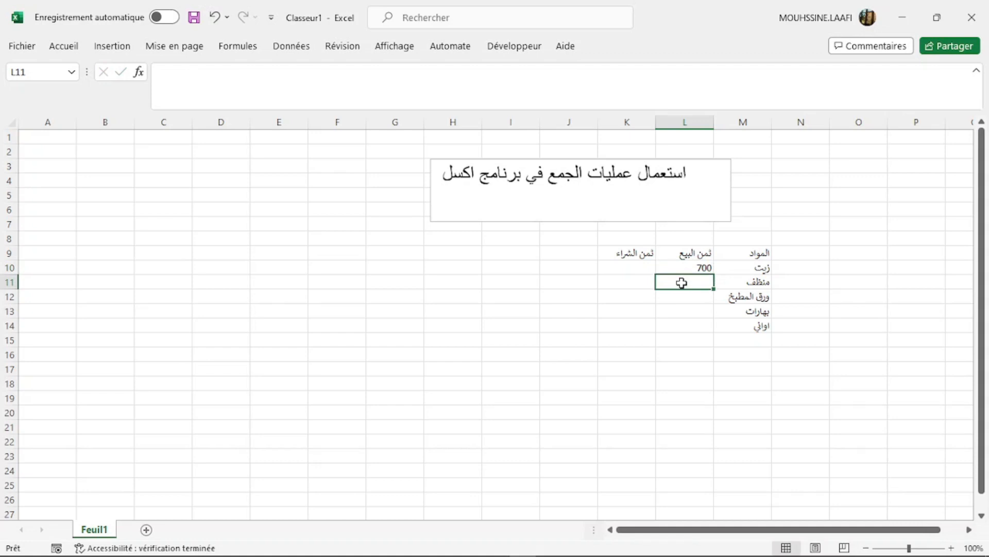
text(300)
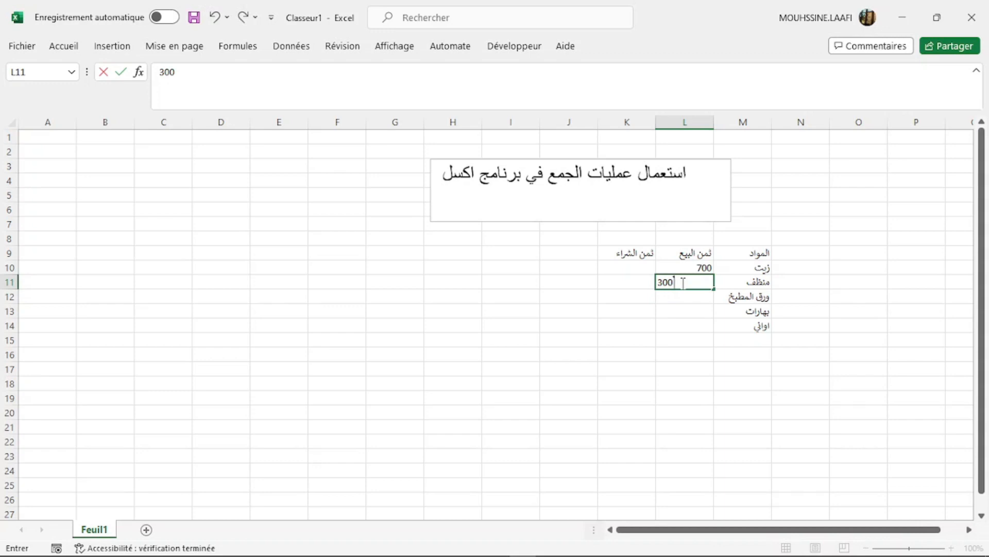
key(Return)
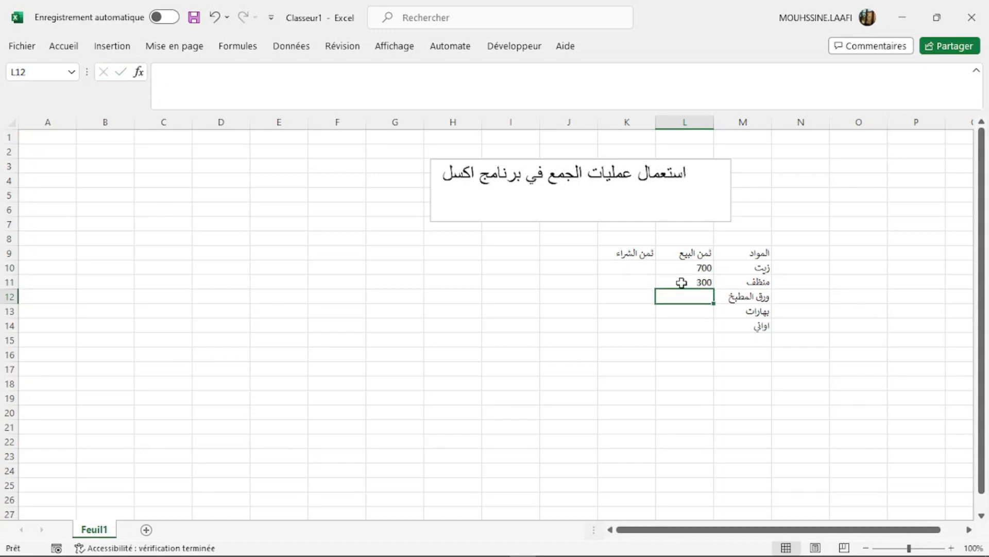
text(120)
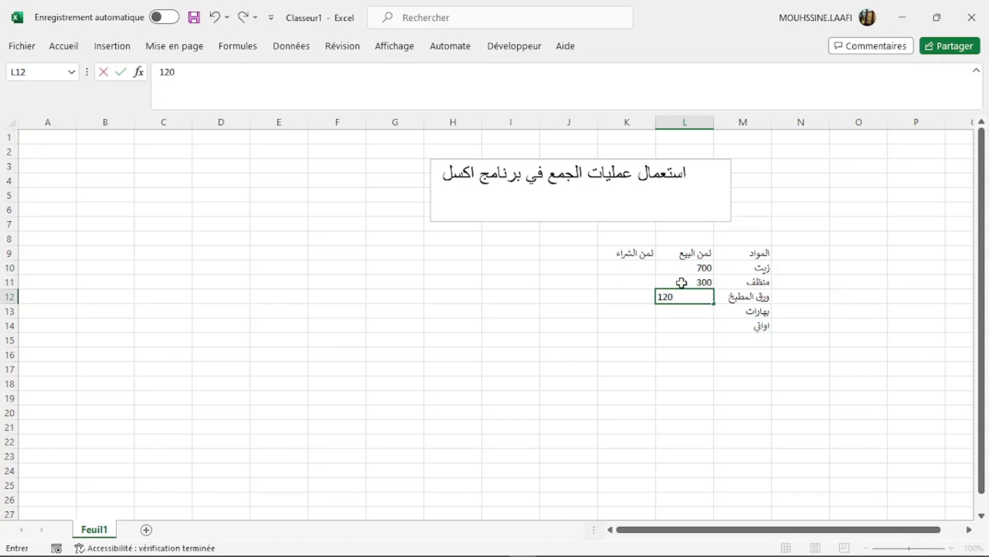
key(Return)
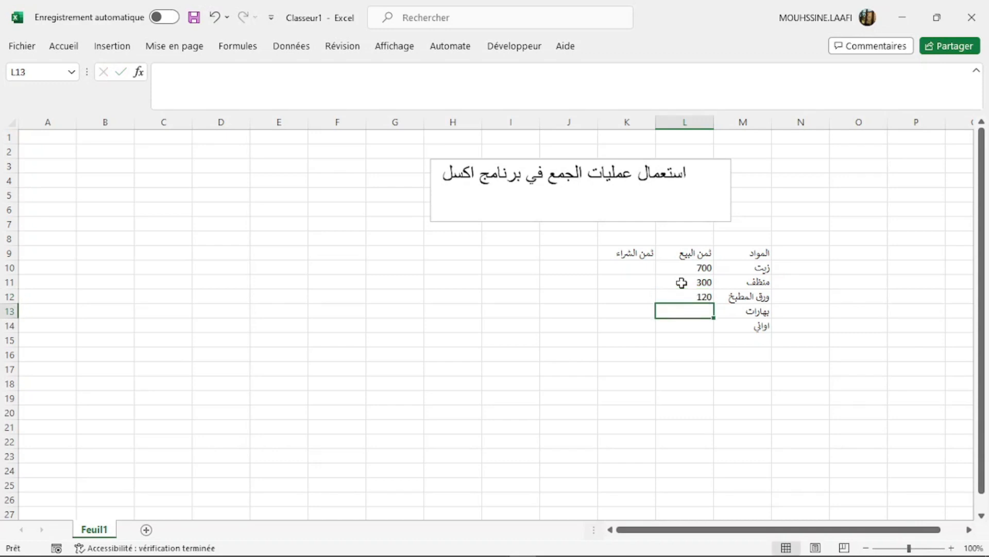
text(260)
key(Return)
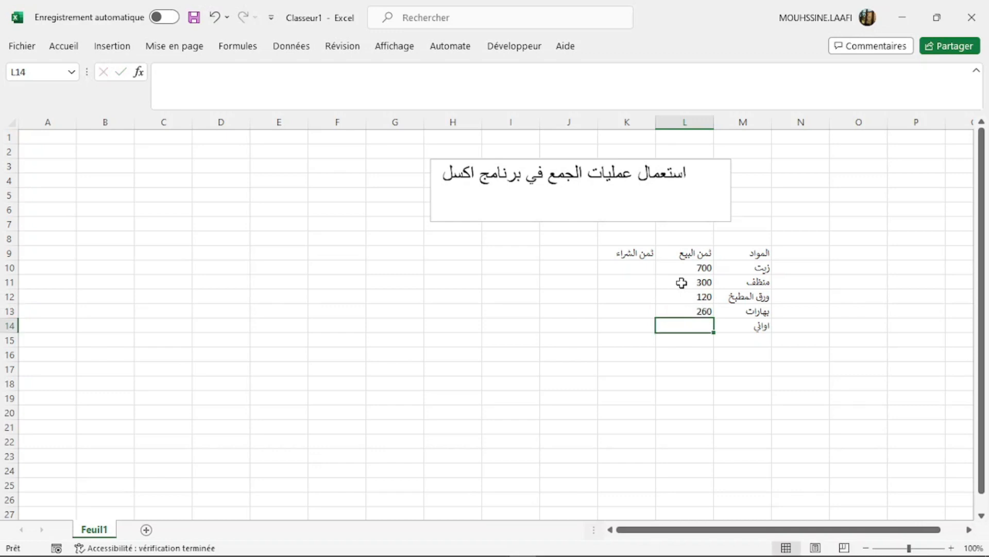
text(925)
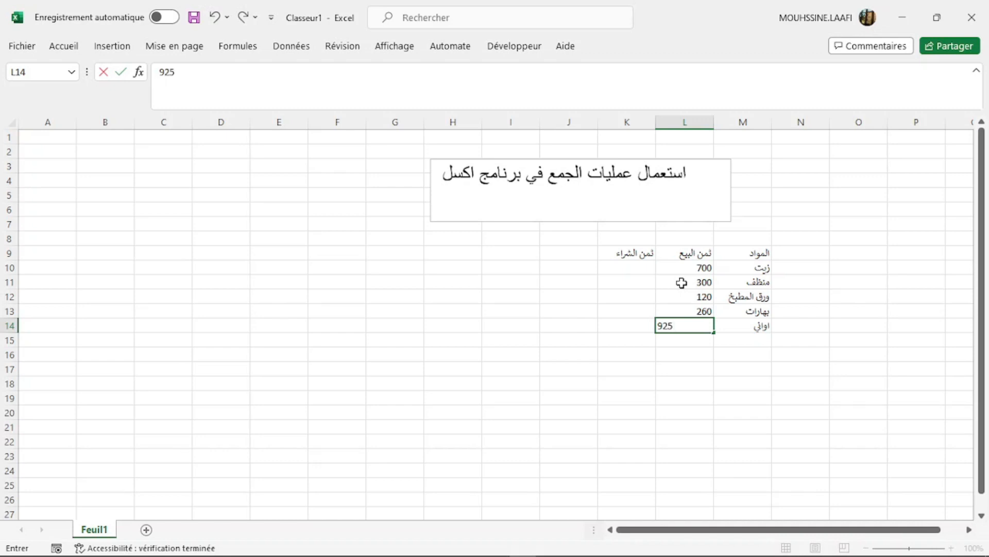
click(709, 356)
Enter the total label المجموع in N15, in the row beneath the items, and select L15.
click(705, 338)
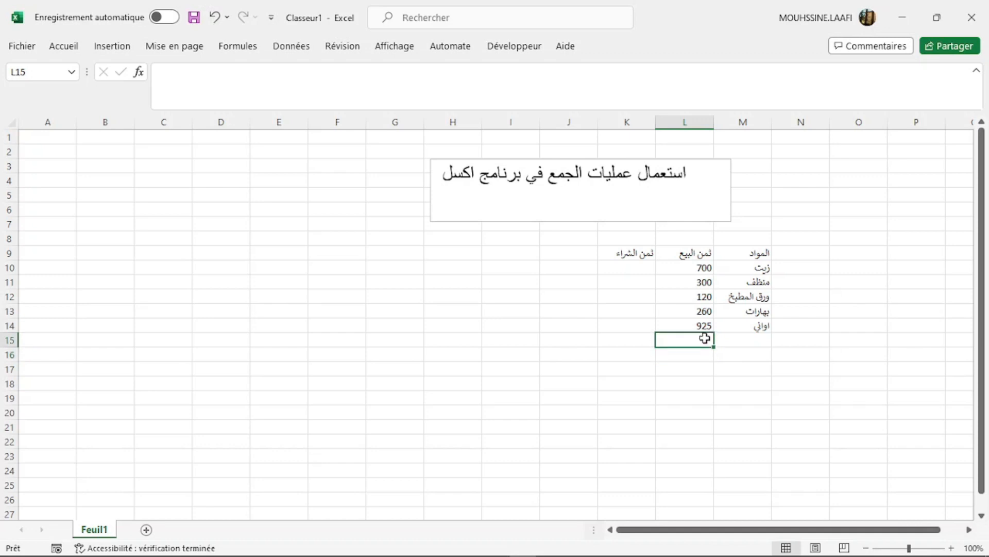
click(734, 360)
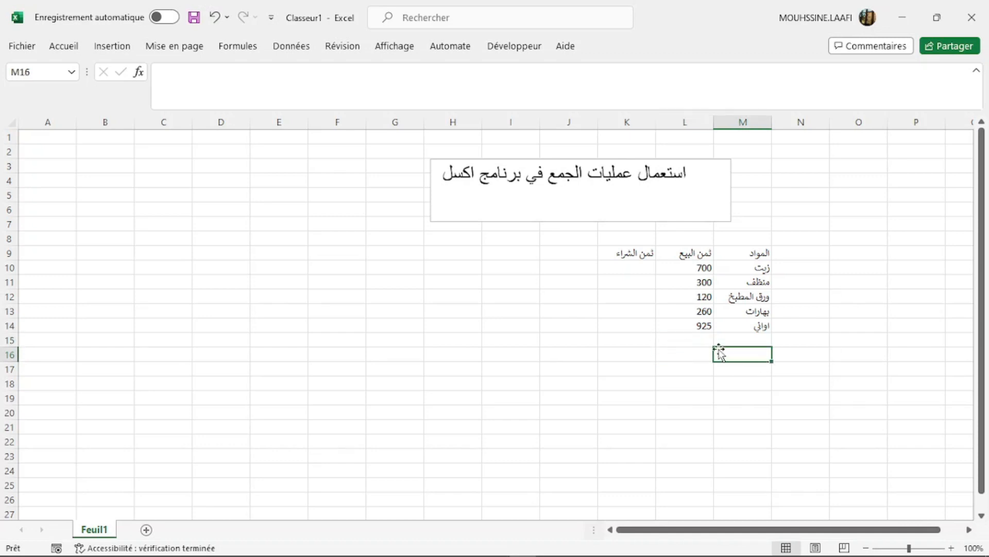
click(703, 338)
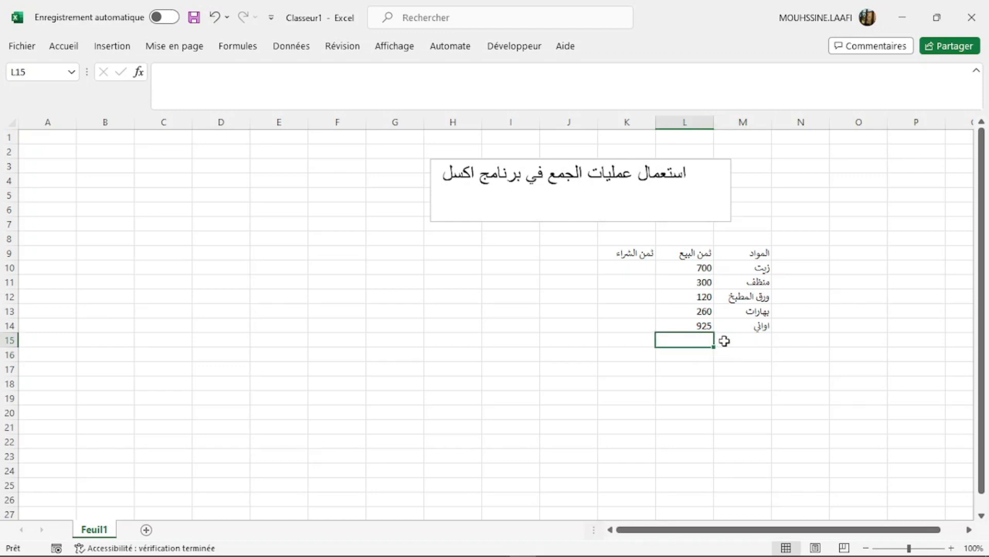
click(757, 343)
click(798, 338)
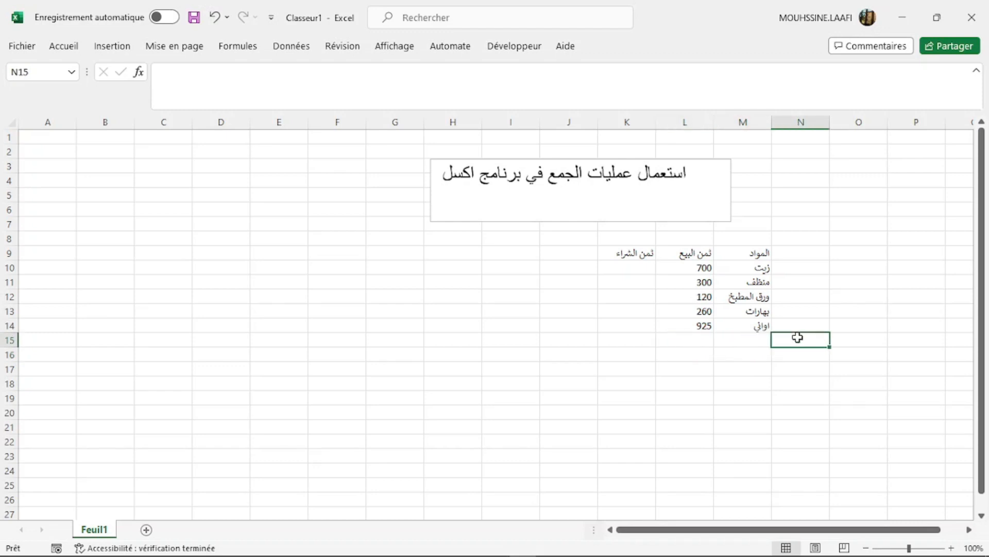
text(المو)
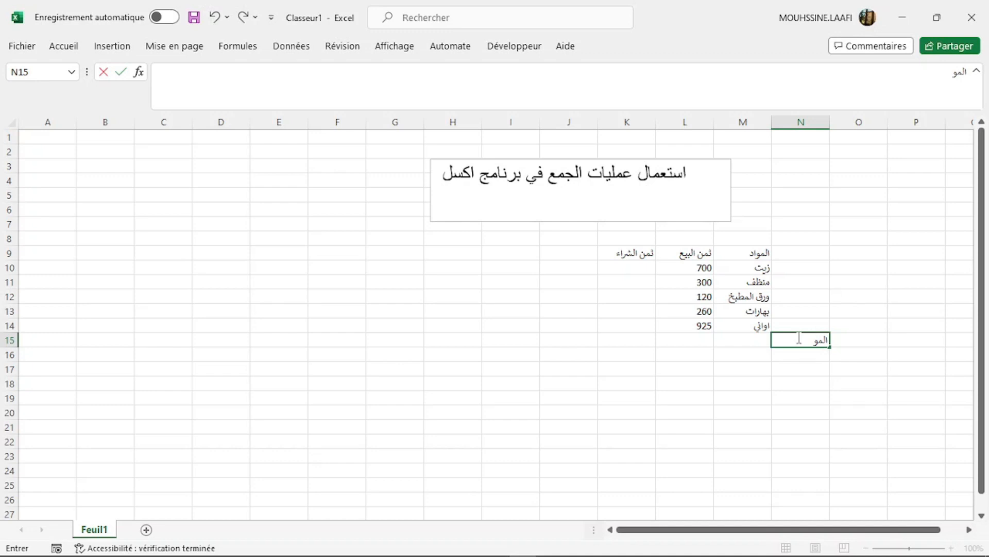
text(جموع)
key(BackSpace)
key(BackSpace)
key(BackSpace)
text(موع)
key(BackSpace)
key(BackSpace)
key(BackSpace)
key(BackSpace)
key(BackSpace)
text(جموع)
click(693, 338)
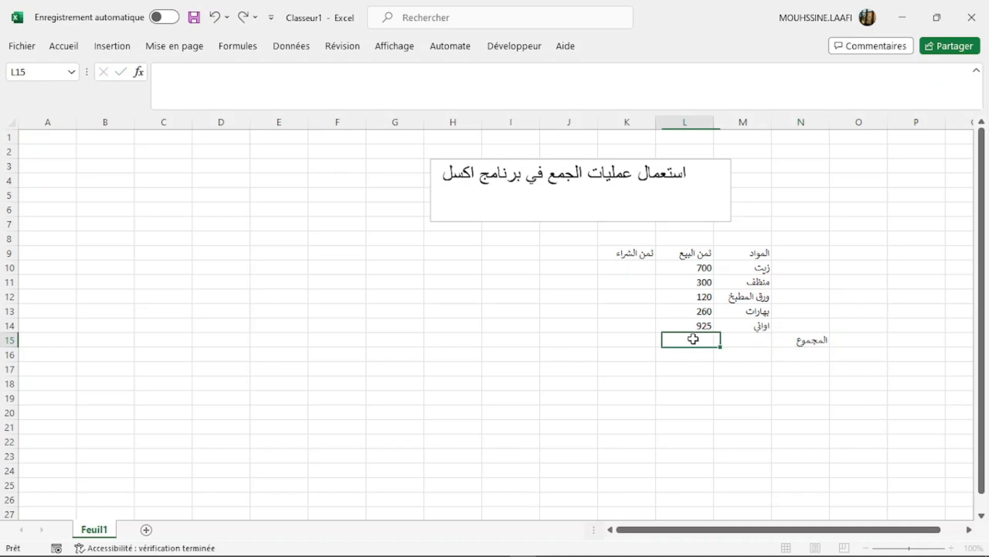
Fill the المواد column, M9:M14, with yellow.
click(766, 252)
drag(763, 252, 771, 326)
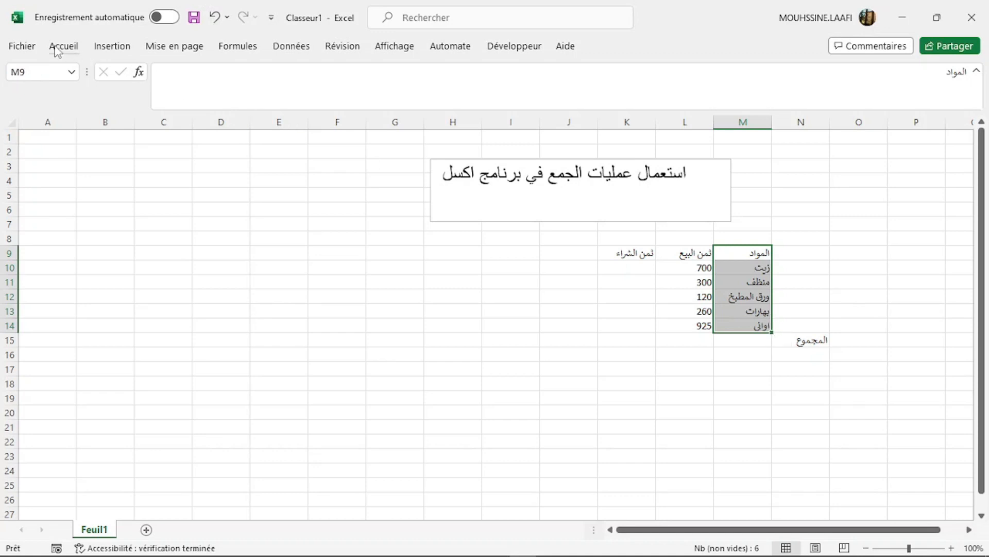
click(57, 47)
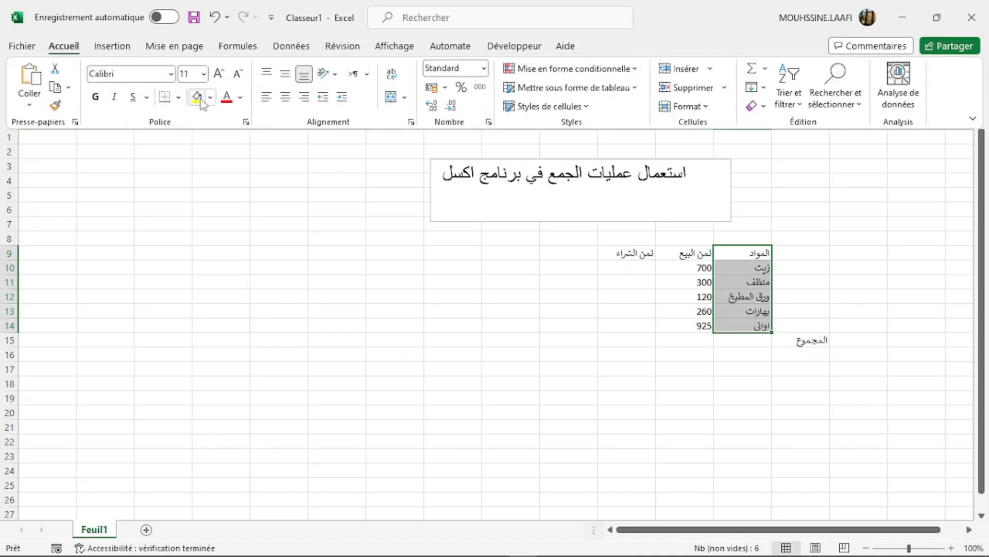
click(200, 101)
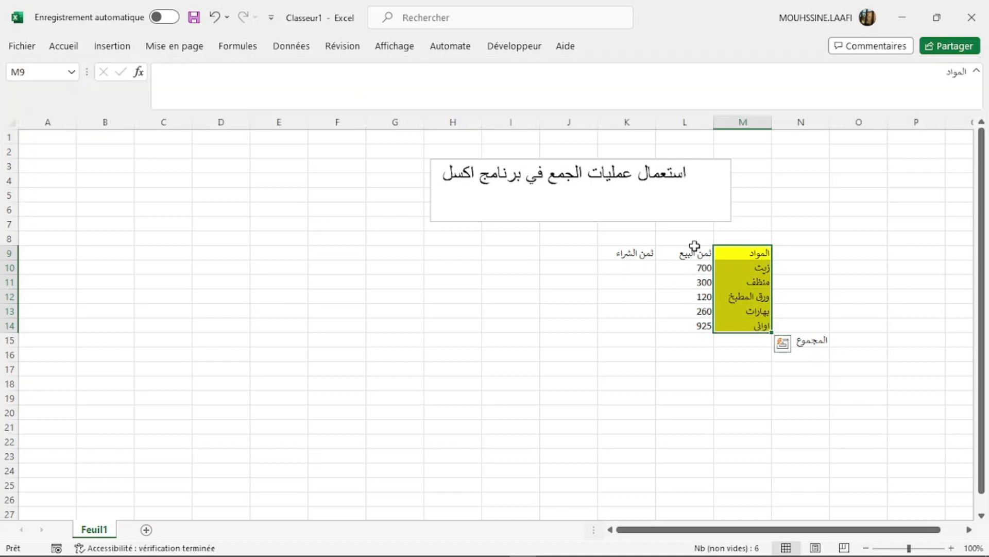
Fill the ثمن البيع column, L9:L14, with the theme blue.
drag(695, 246, 702, 324)
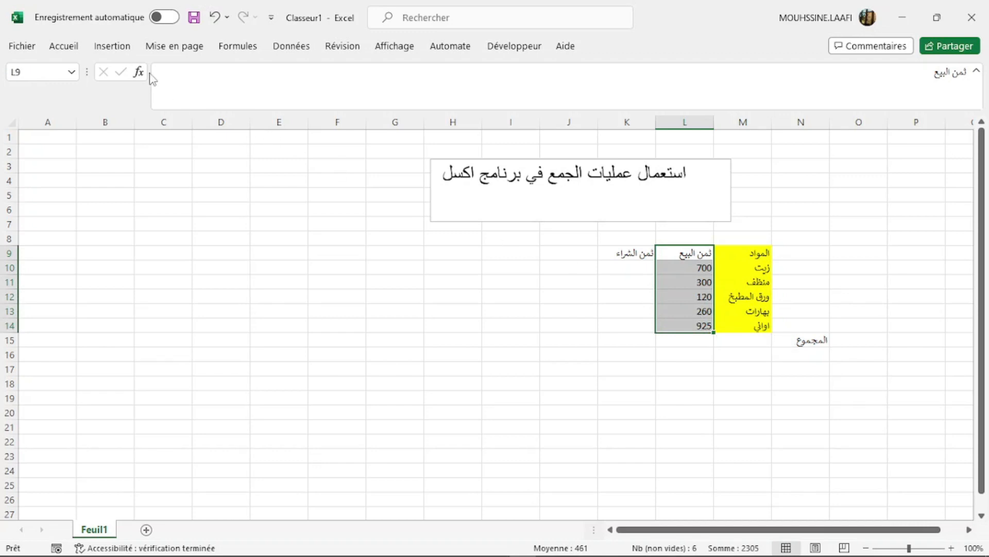
click(70, 48)
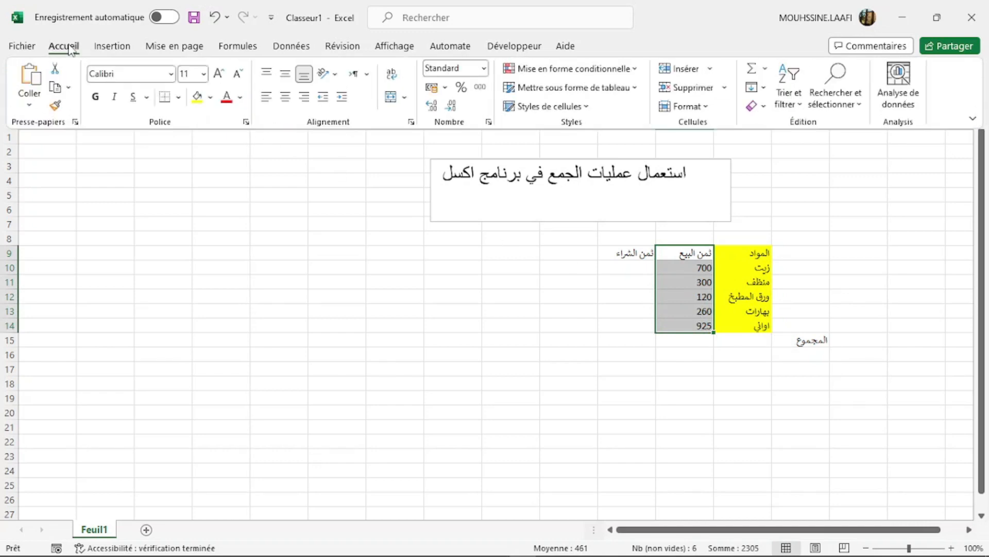
click(209, 98)
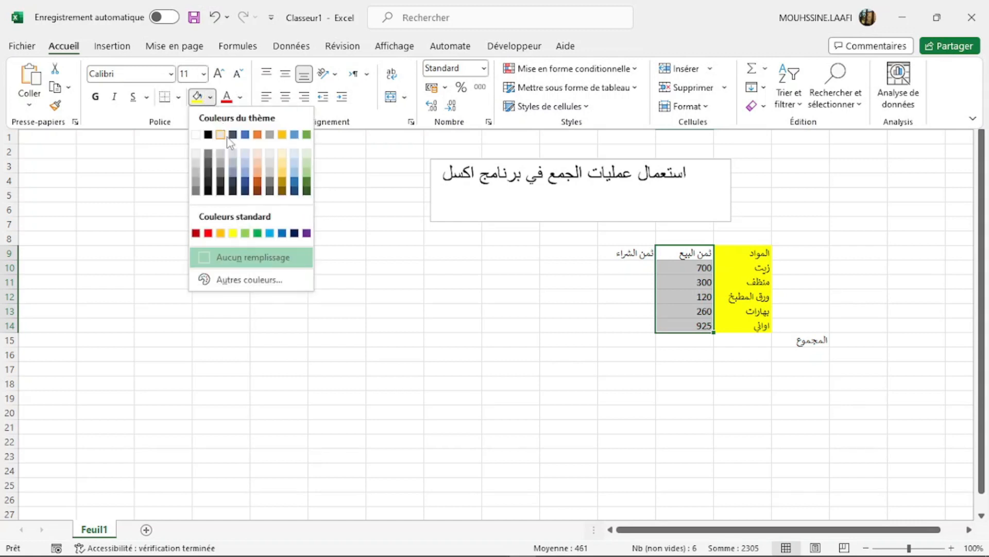
click(246, 134)
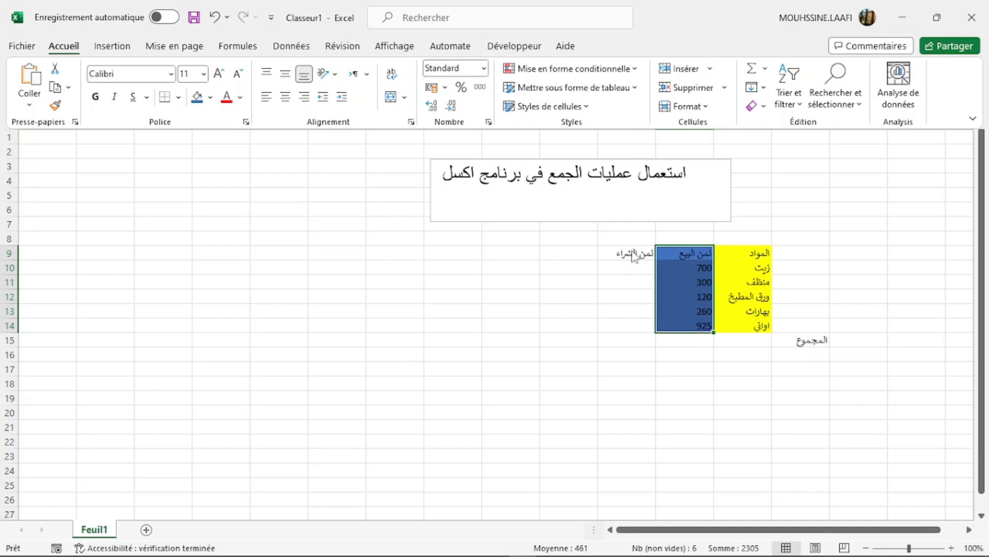
Fill the ثمن الشراء column, K9:K14, with the standard light blue.
drag(627, 253, 635, 327)
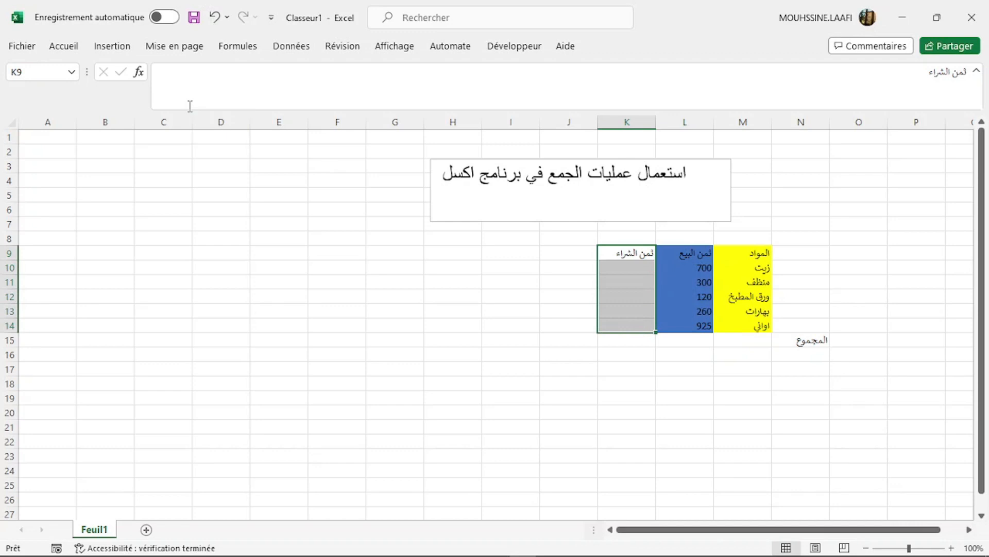
click(66, 46)
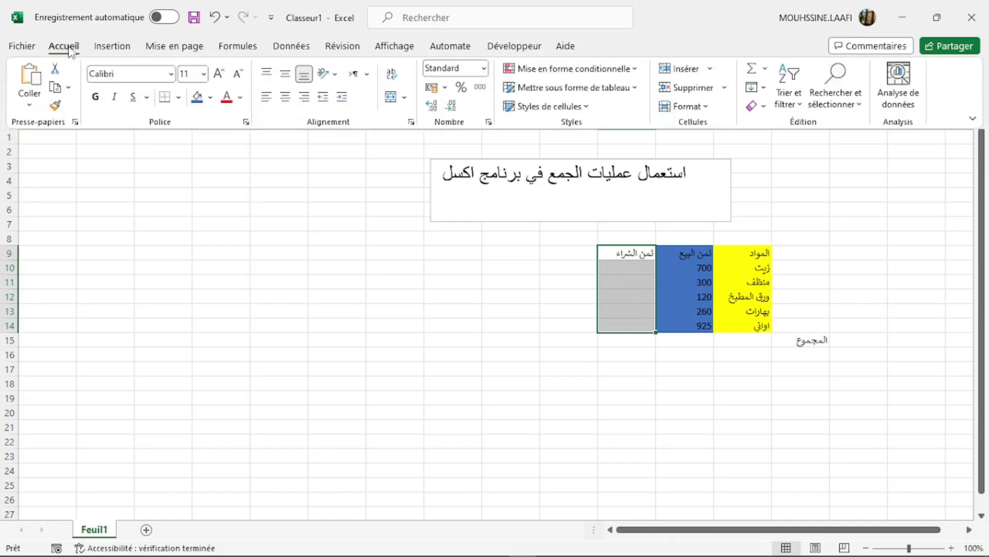
click(204, 75)
click(204, 75)
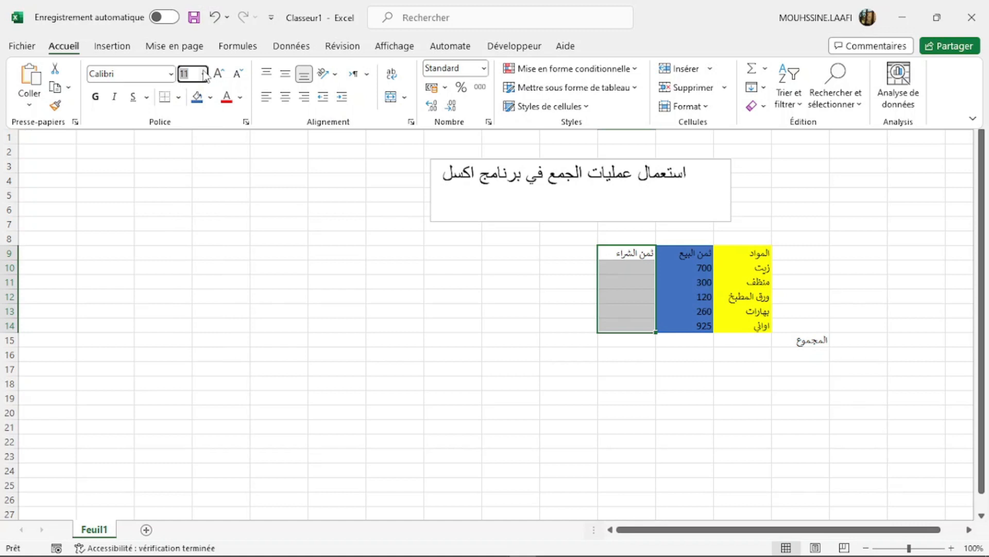
click(211, 98)
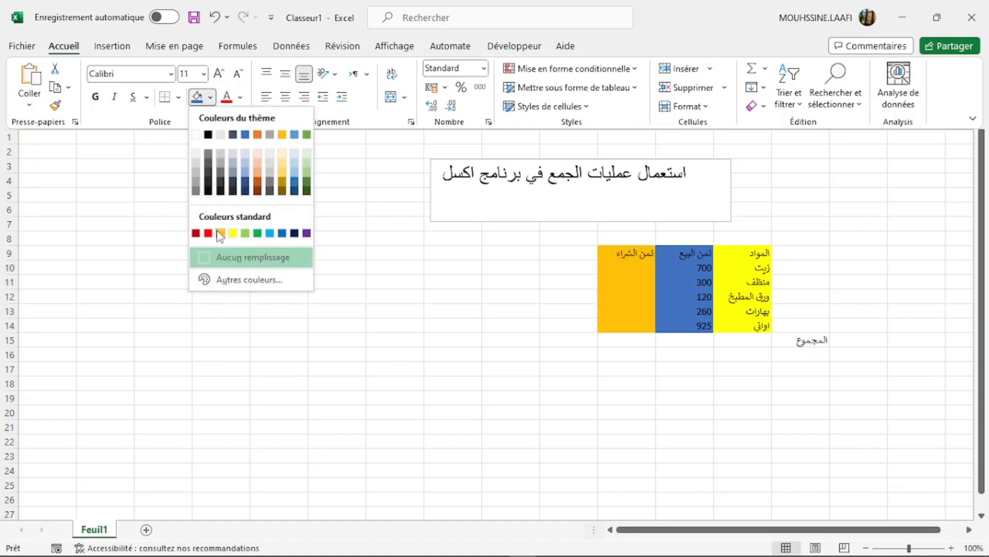
click(271, 233)
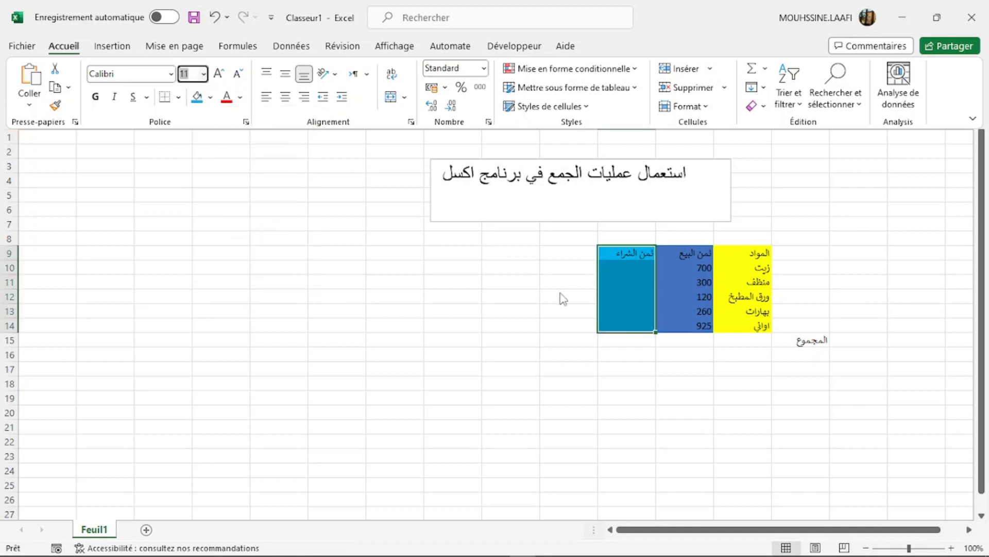
Change the fill of the المواد header cell M9 to standard red.
click(756, 254)
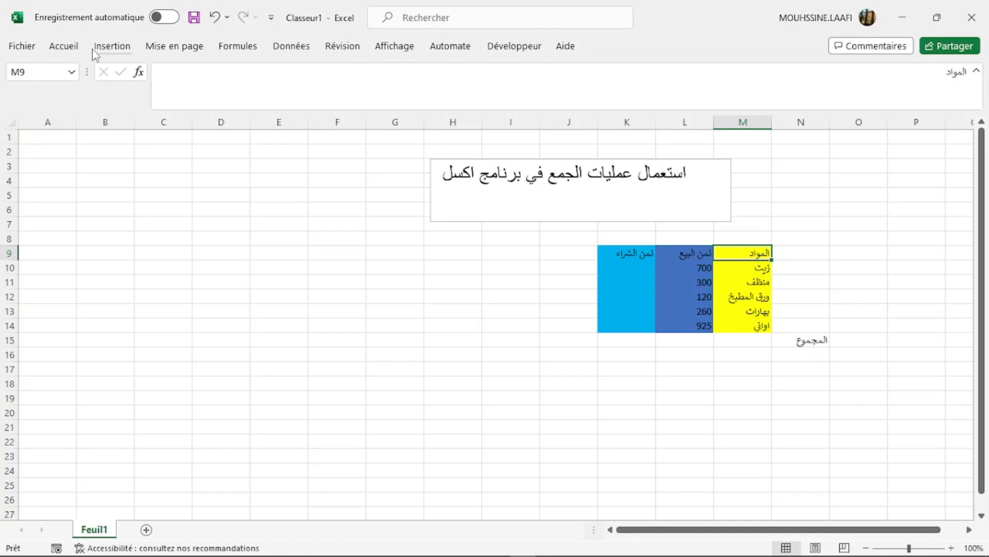
click(72, 47)
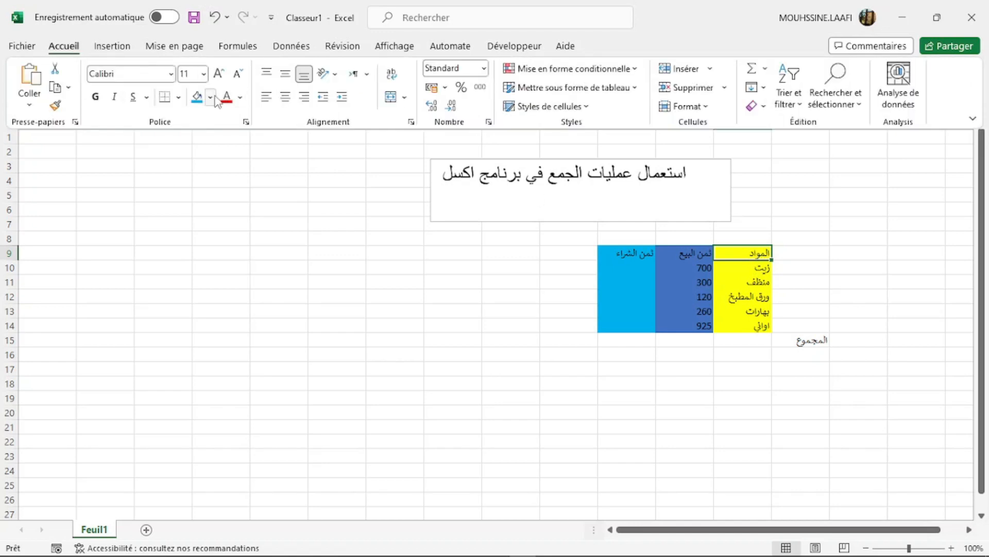
click(211, 98)
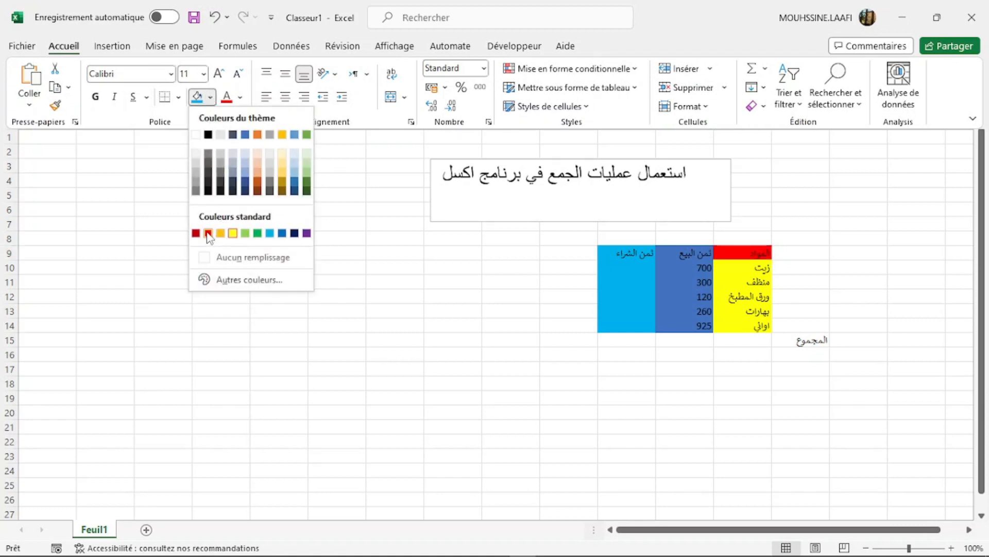
click(208, 234)
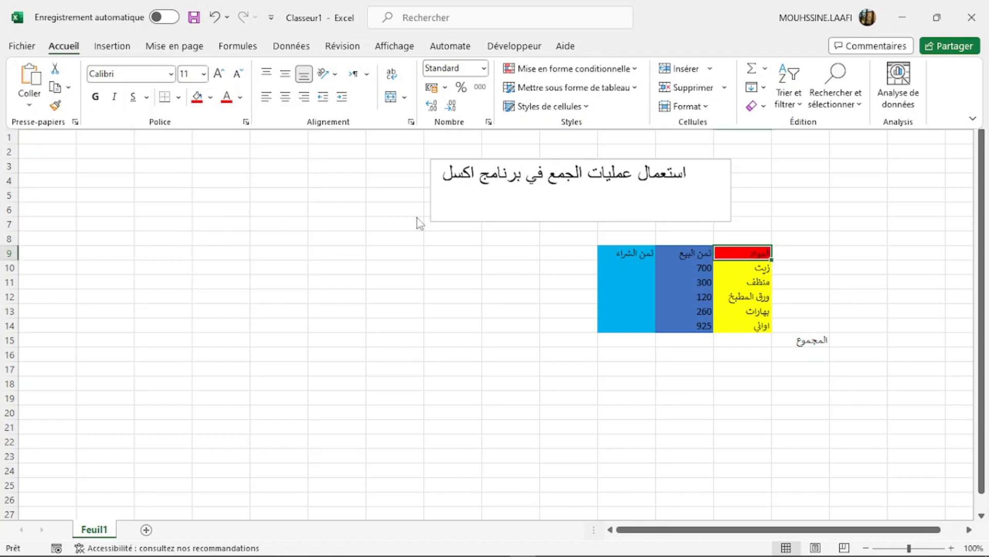
Change the fill of the ثمن البيع header cell L9 to a light theme orange.
click(678, 247)
click(678, 248)
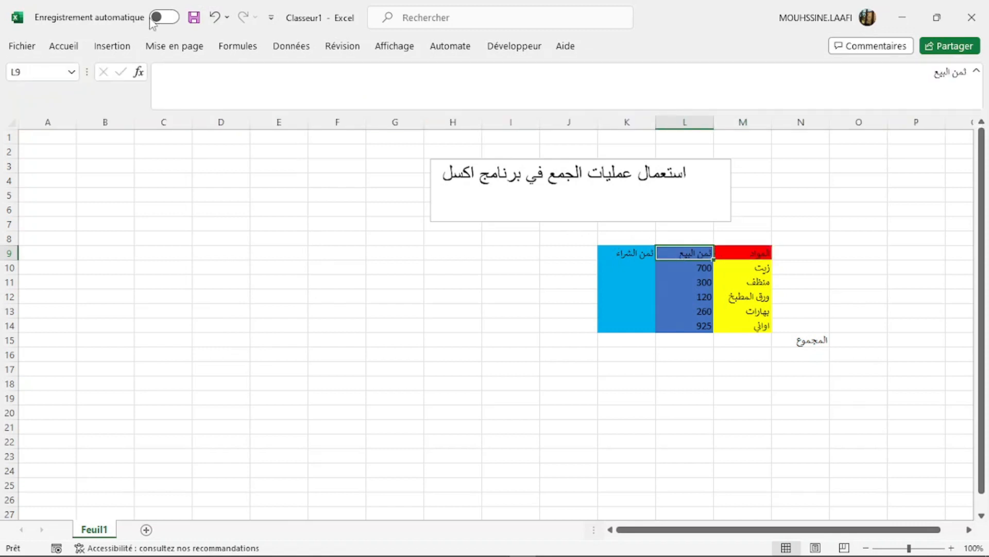
click(76, 48)
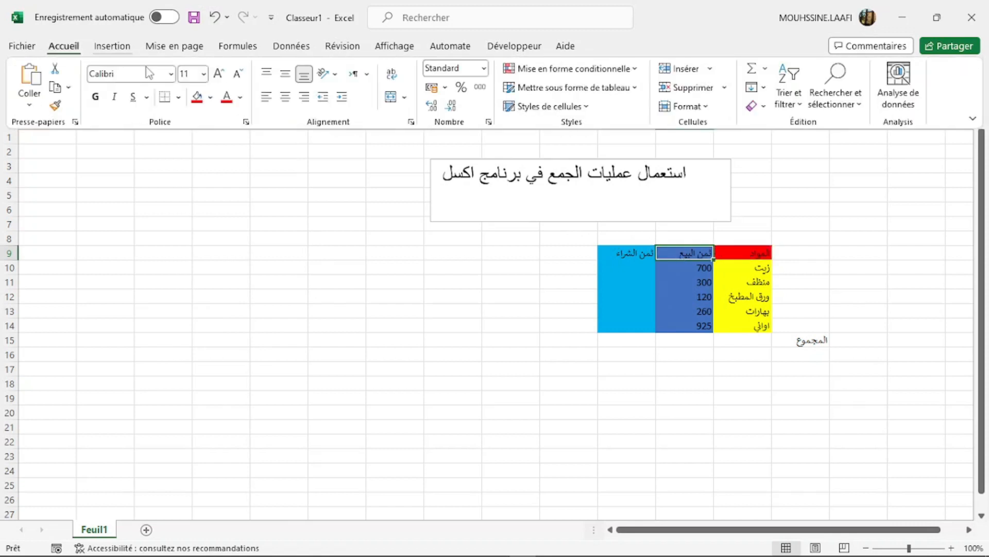
click(211, 99)
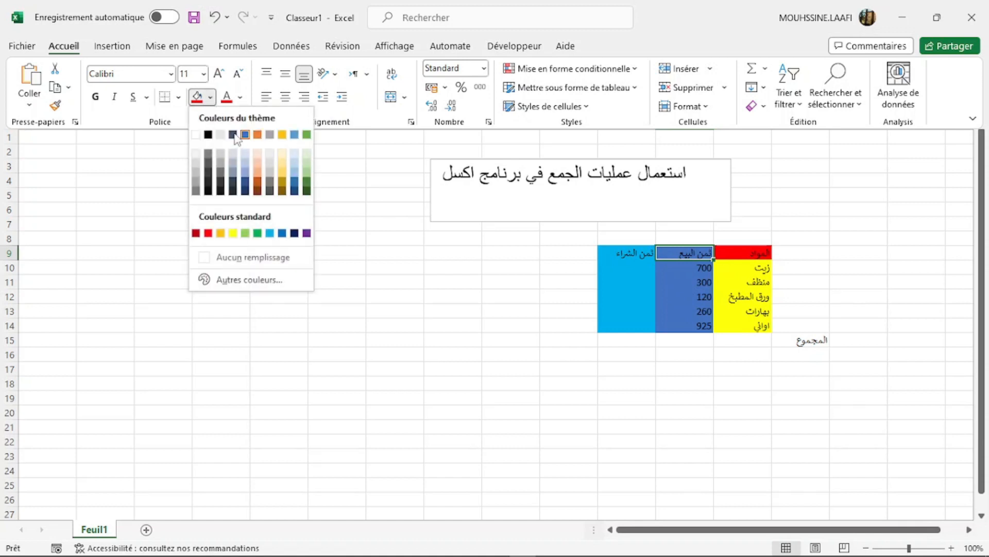
click(258, 174)
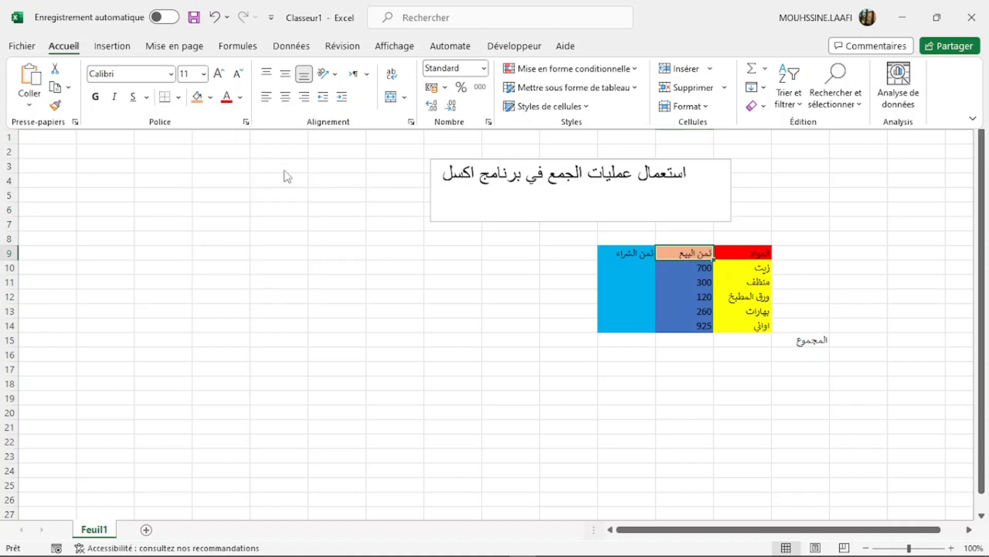
Change the fill of the ثمن الشراء header cell K9 to standard green.
click(632, 247)
click(630, 248)
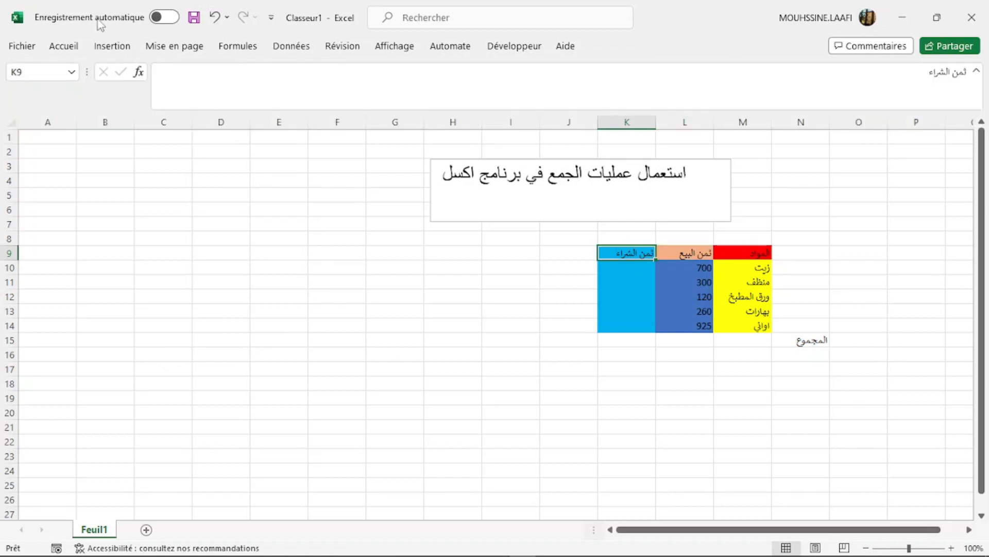
click(67, 47)
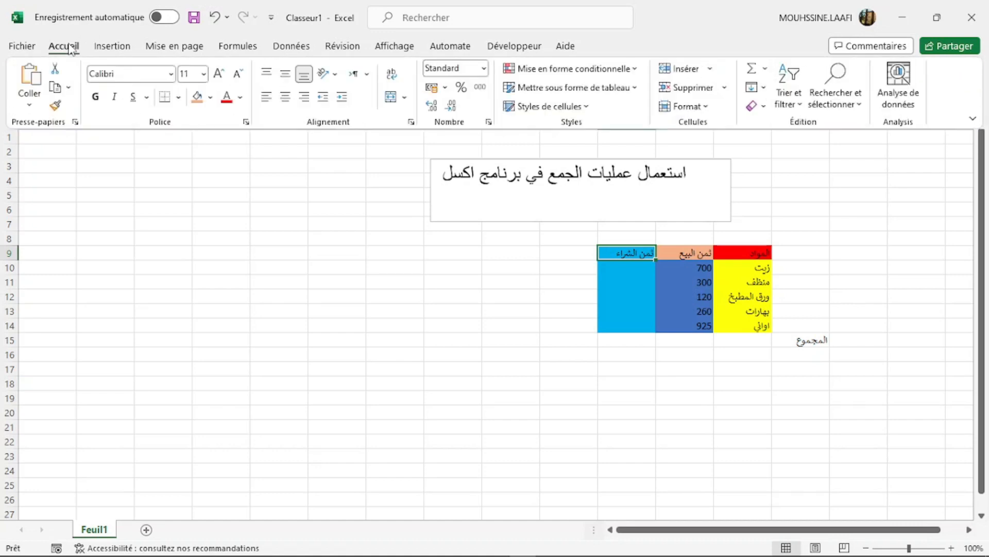
click(210, 99)
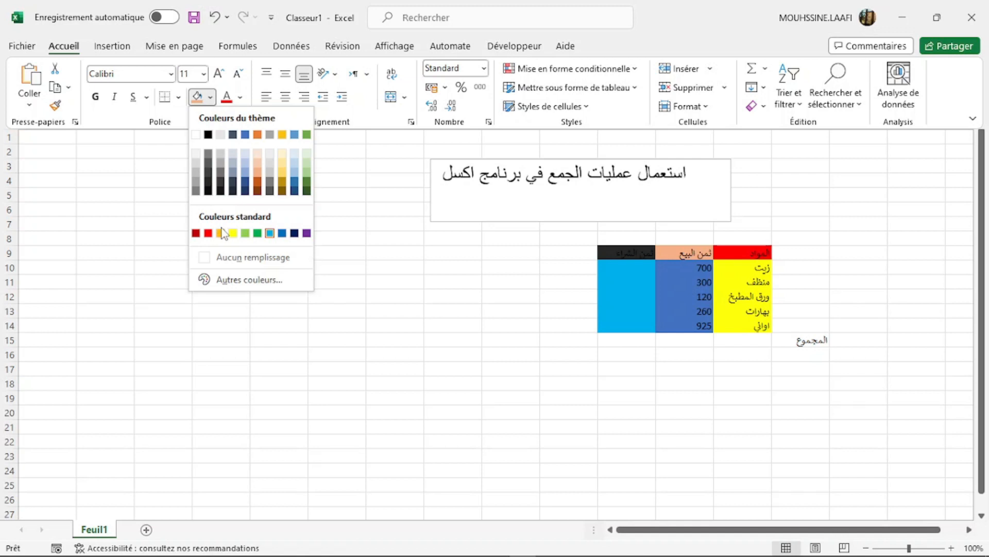
click(257, 234)
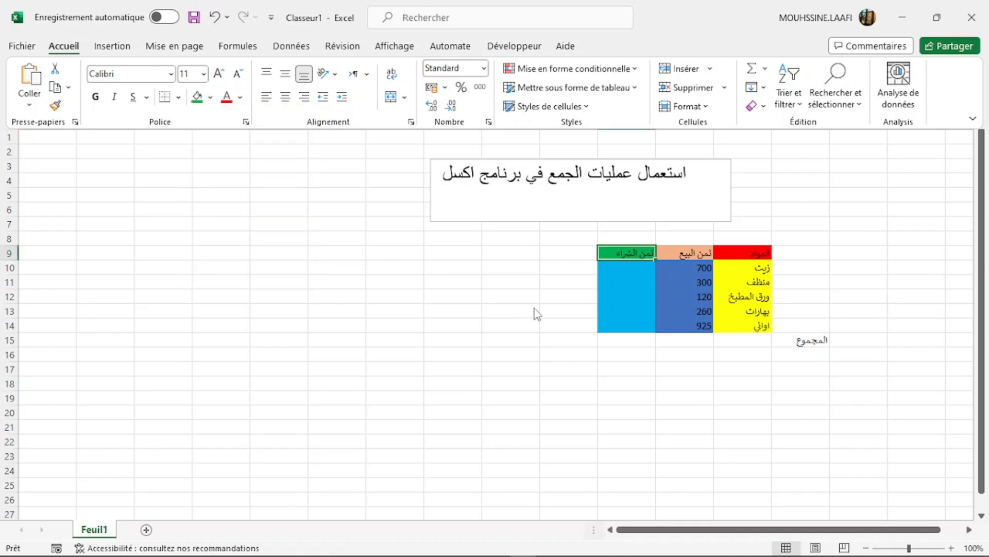
Fill the ثمن الشراء column in K10:K14 with 450, 200, 99, 210 and 840, and select L15.
click(626, 264)
click(625, 264)
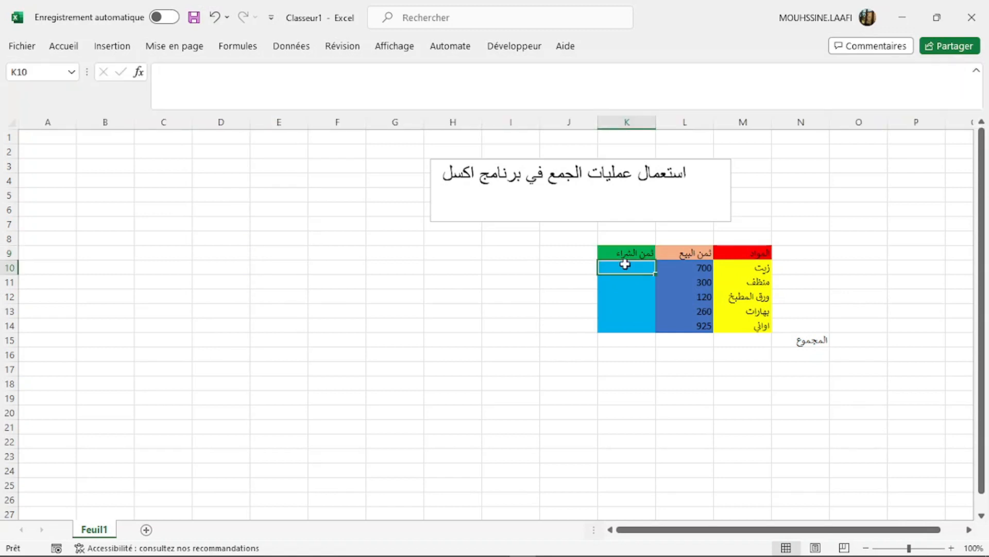
text(450)
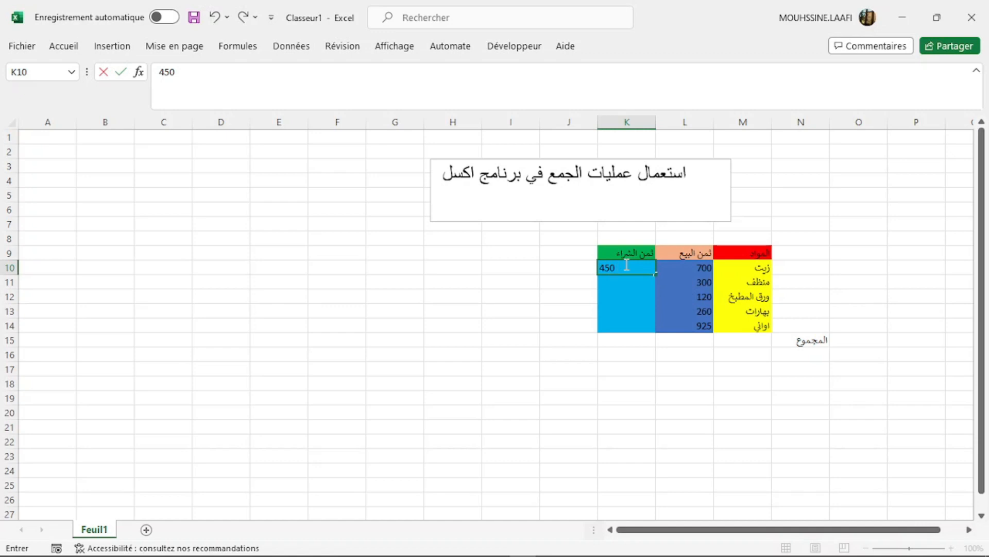
key(Return)
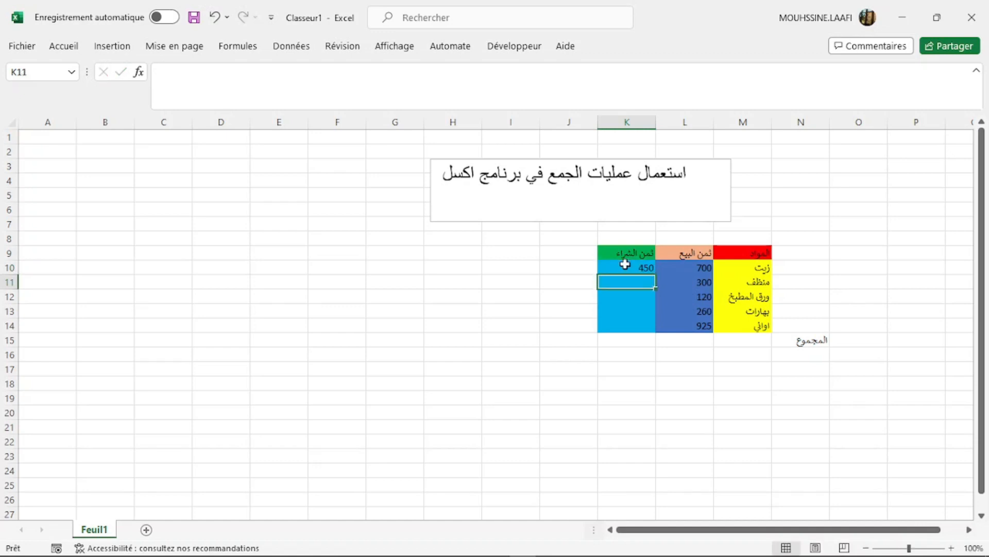
text(2)
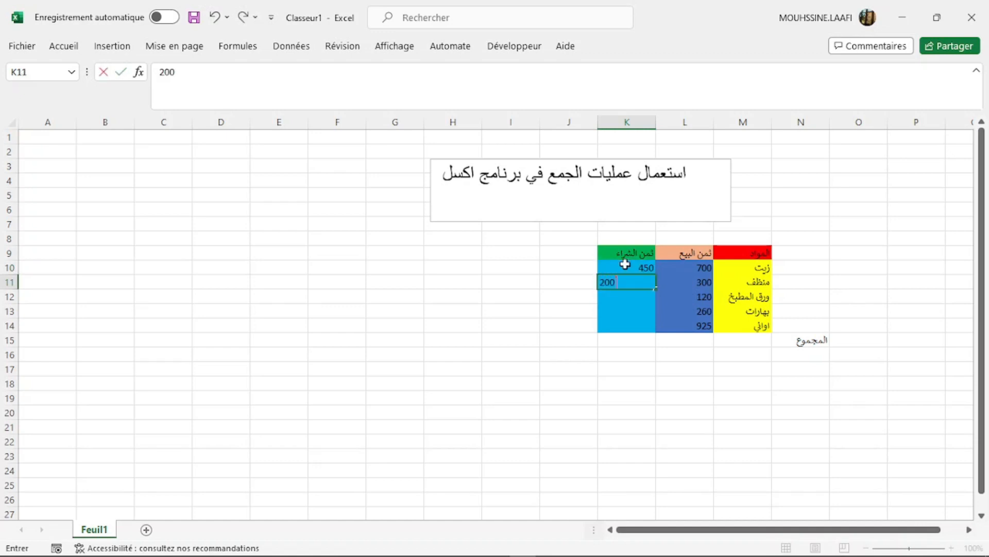
text(00)
key(Return)
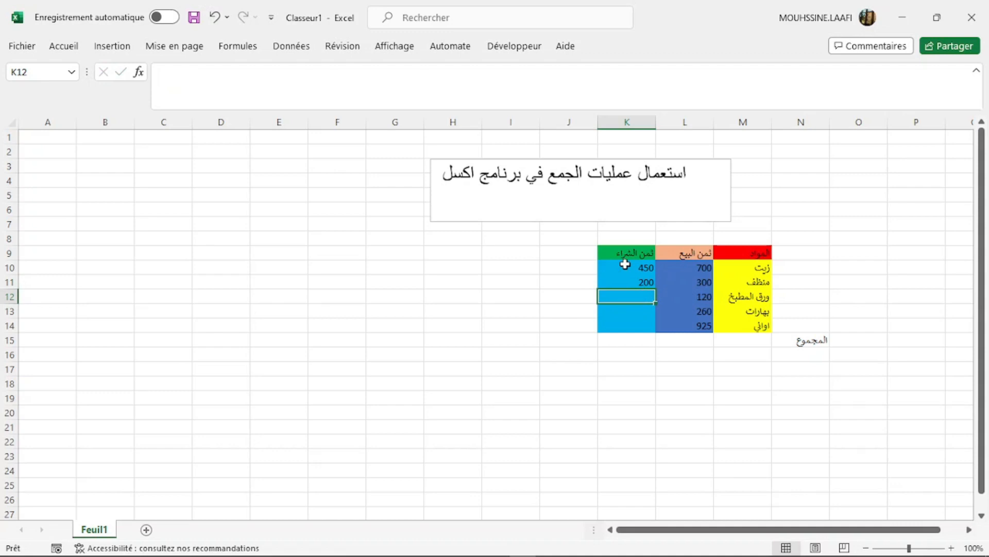
text(99)
key(Return)
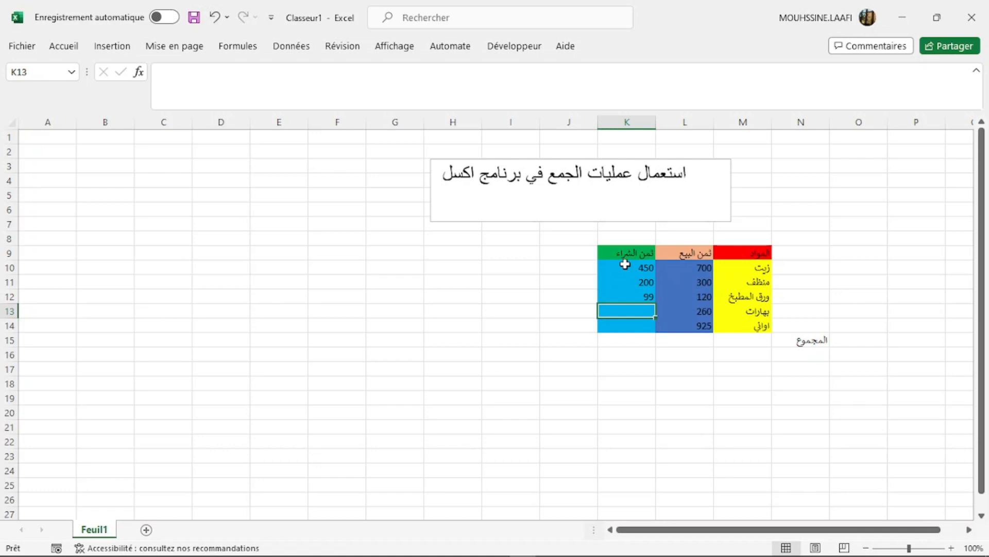
text(210)
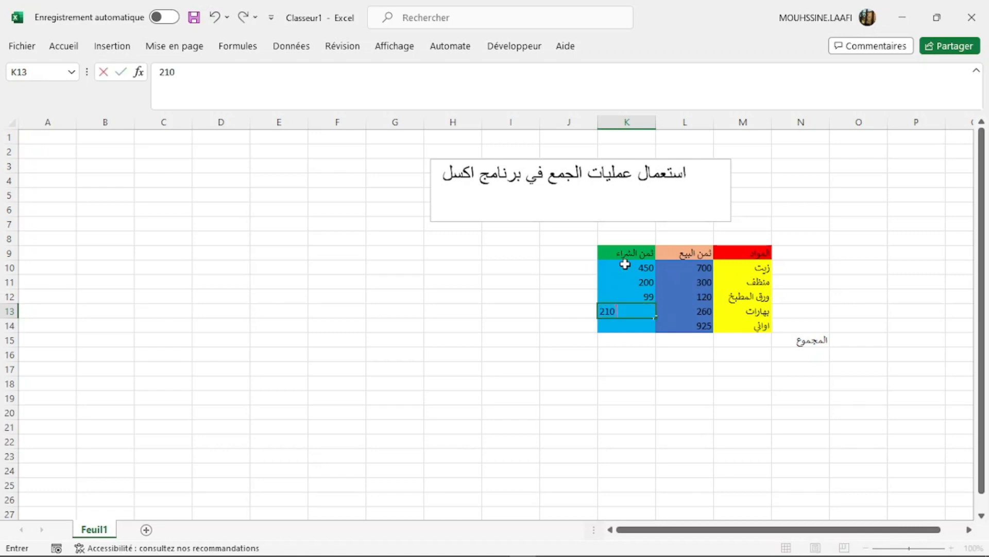
key(Return)
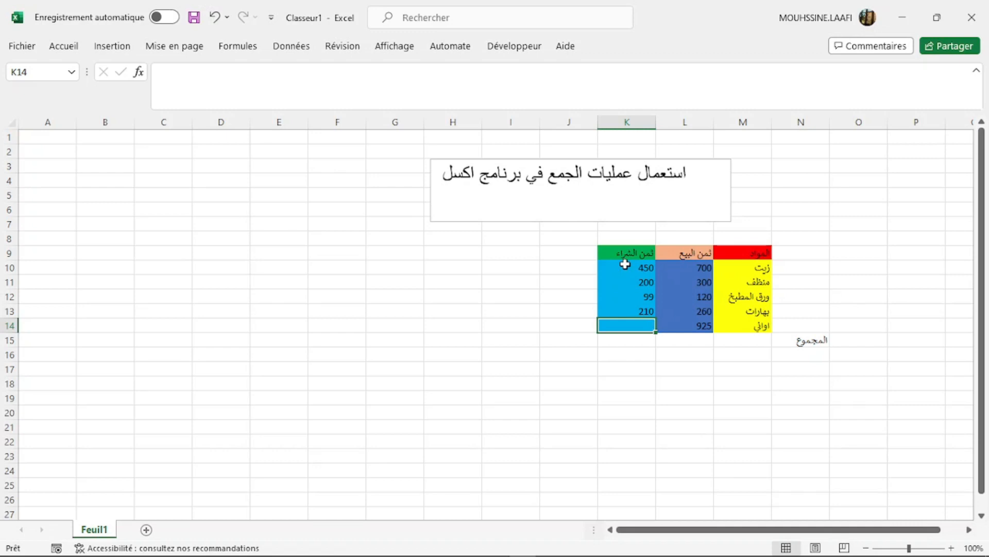
text(840)
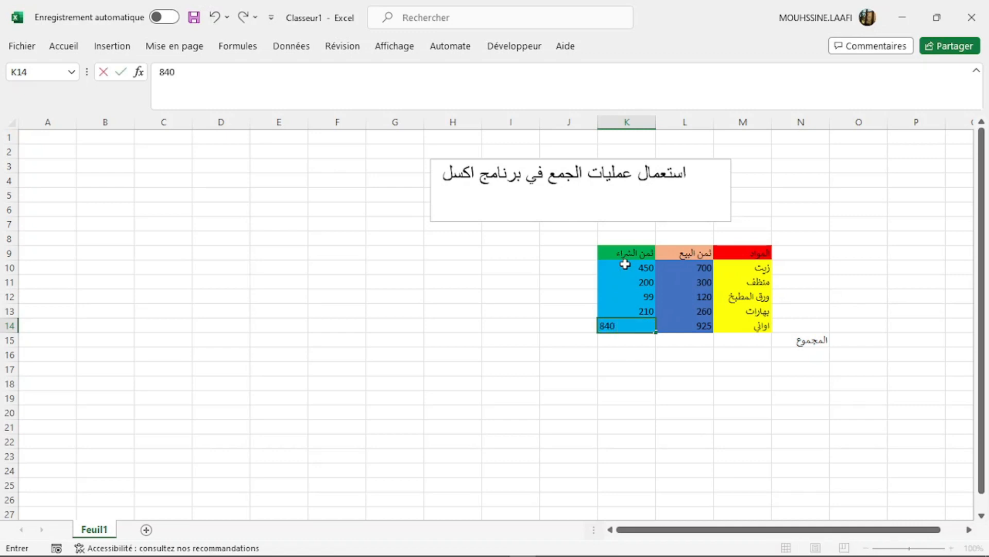
click(550, 265)
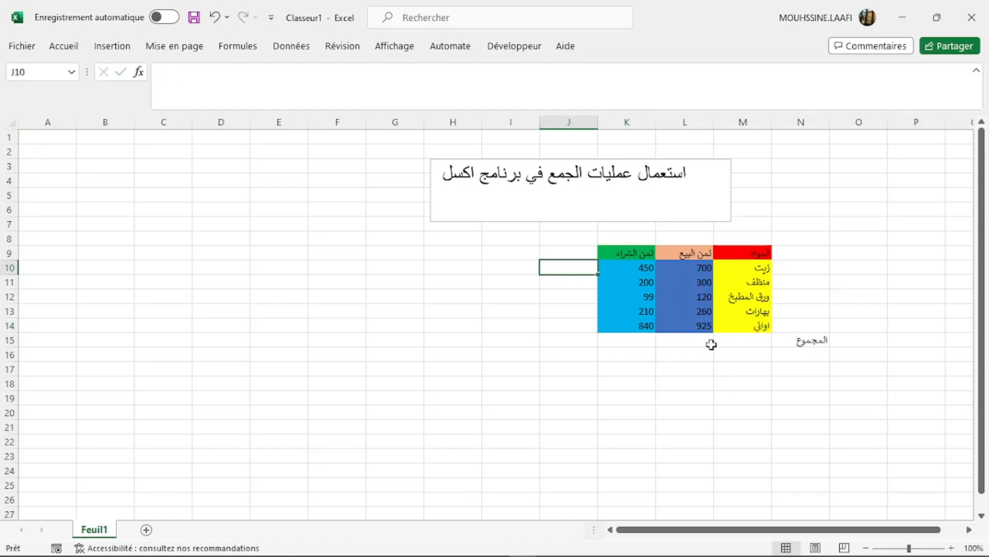
click(692, 340)
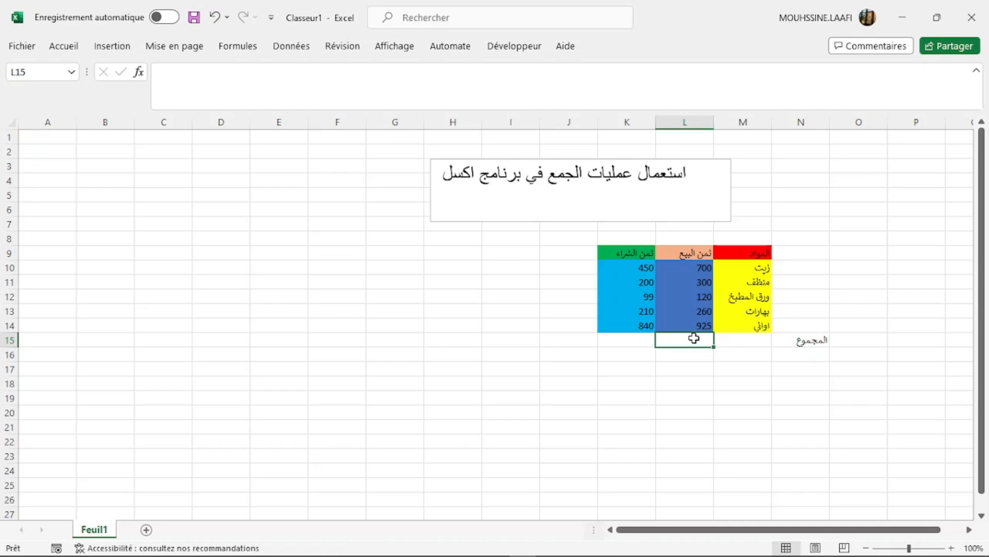
Total the ثمن البيع column in L15 with the SOMME function over L10:L14.
click(139, 72)
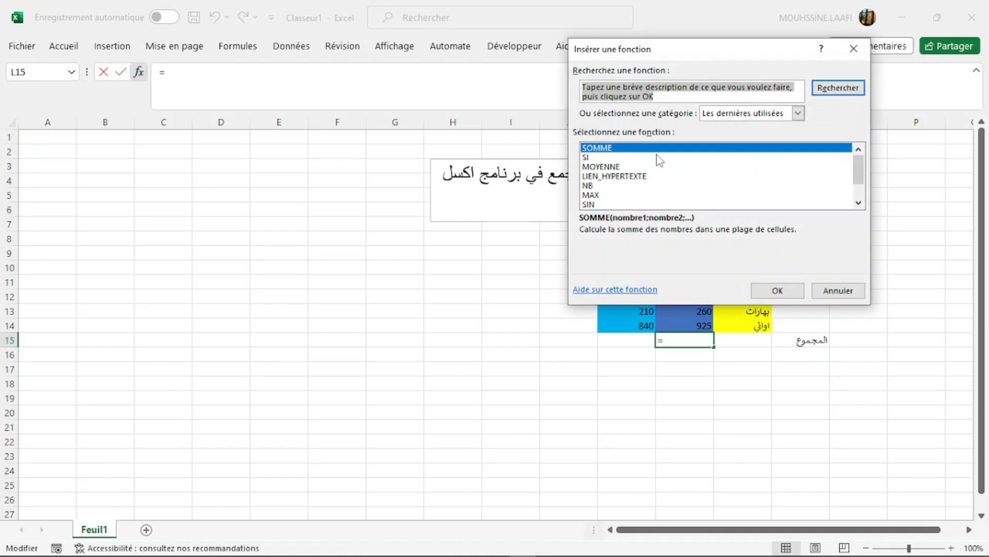
click(608, 150)
click(773, 292)
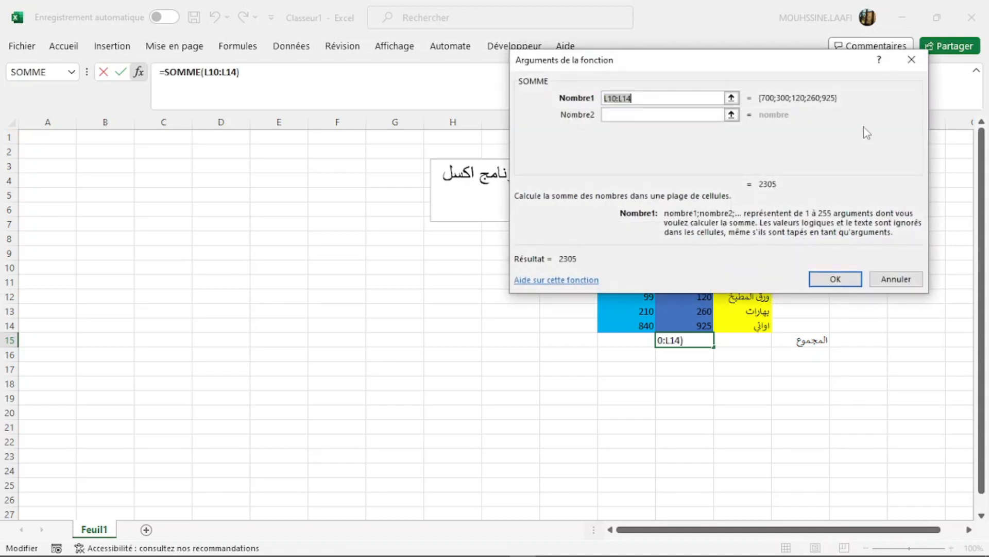
drag(796, 62, 380, 71)
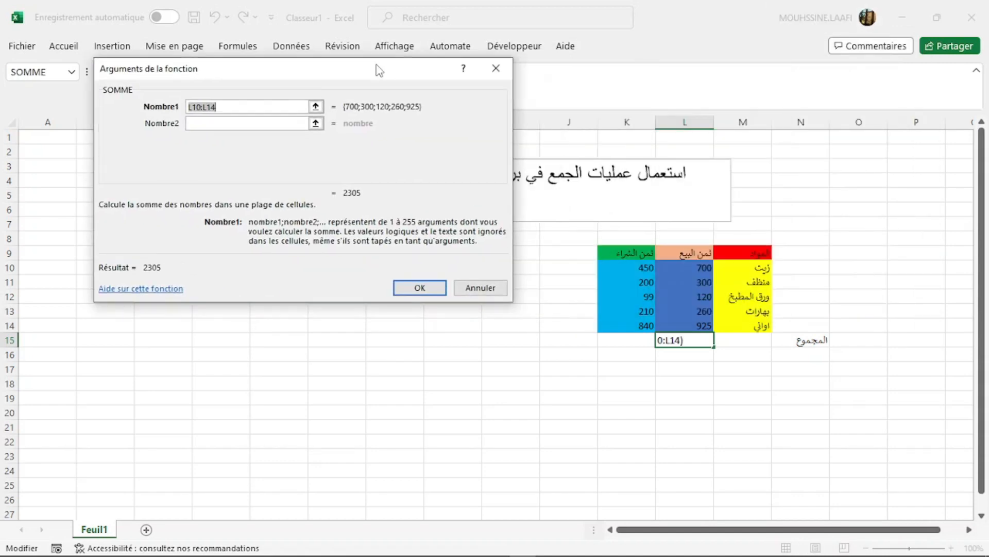
drag(701, 268, 689, 321)
click(418, 288)
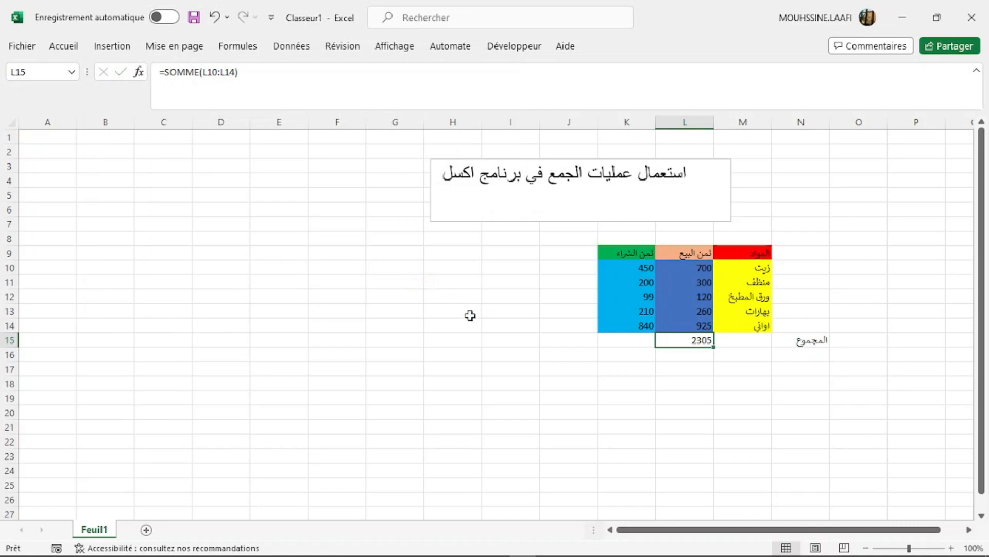
Total the ثمن الشراء column in K15 with the SOMME function over K10:K14.
click(631, 341)
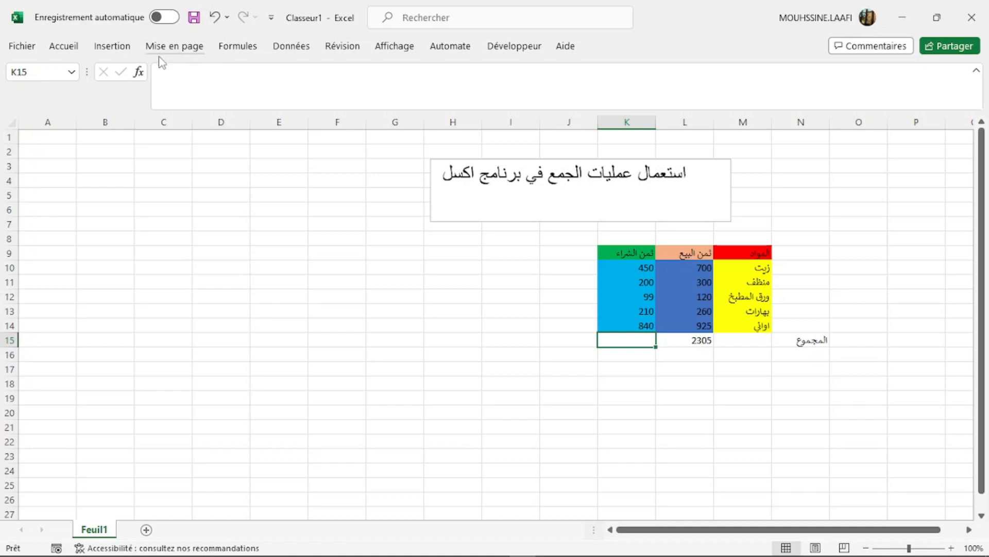
click(139, 73)
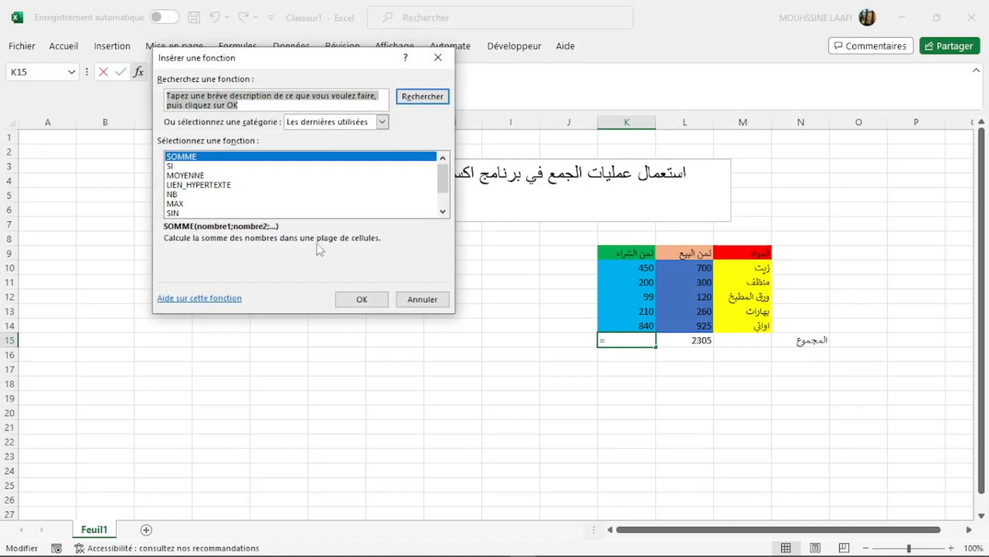
click(361, 299)
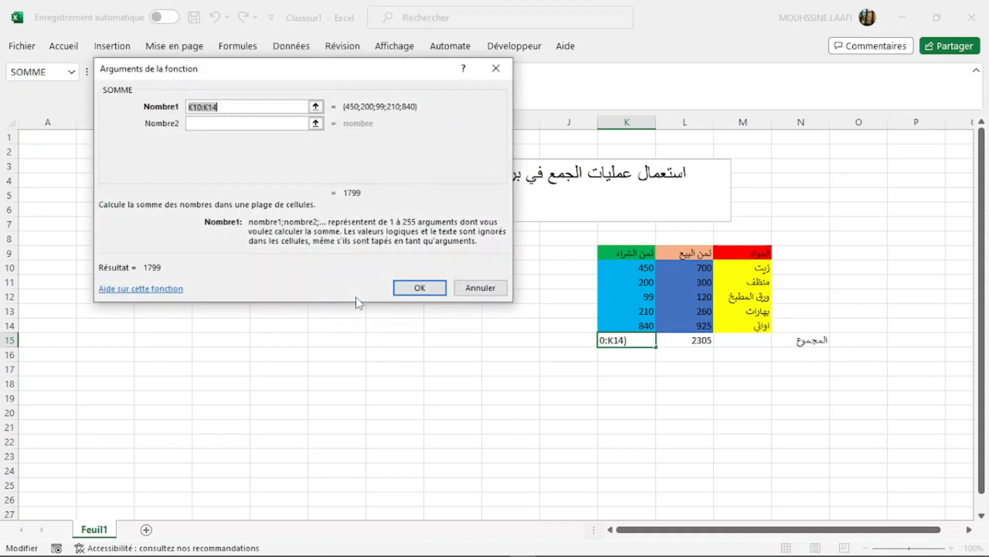
drag(637, 270, 628, 322)
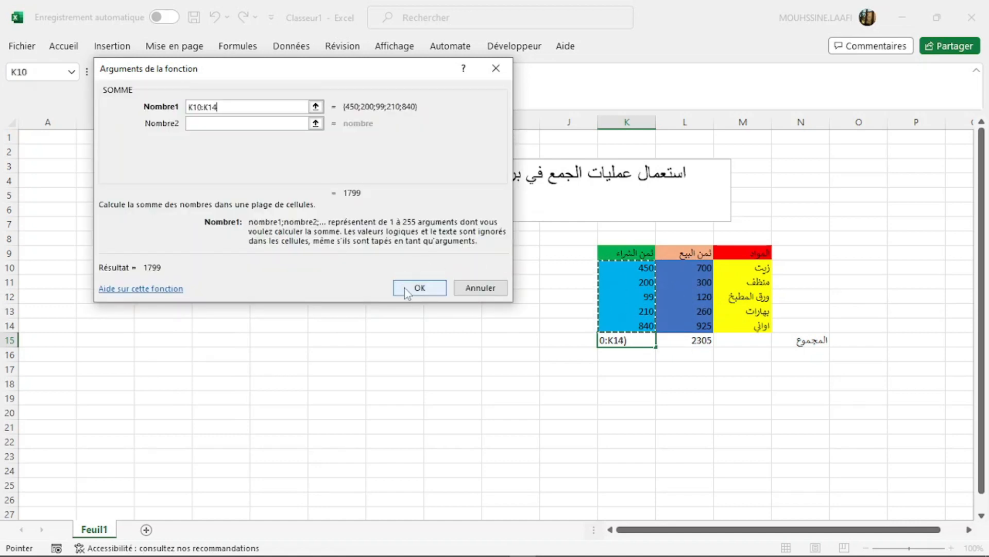
click(406, 288)
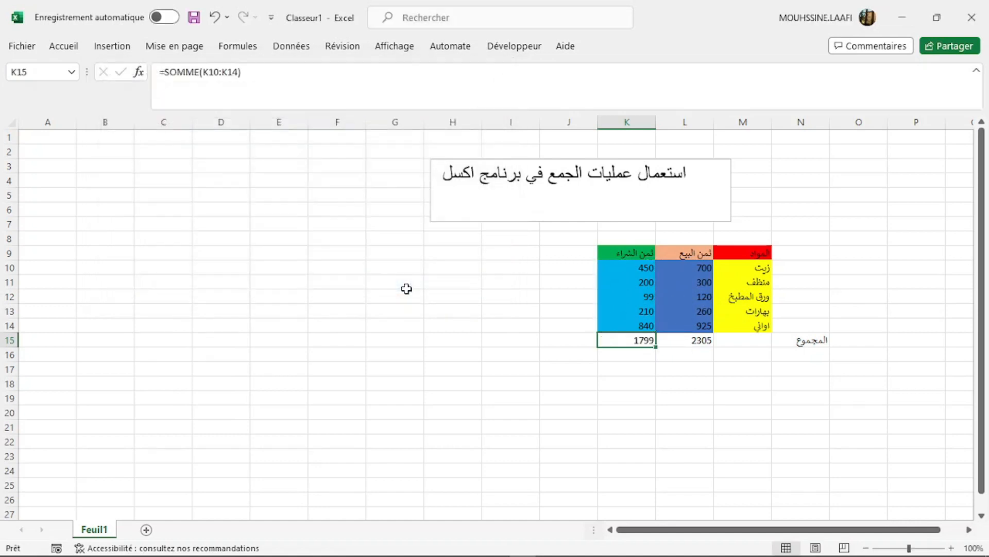
click(717, 430)
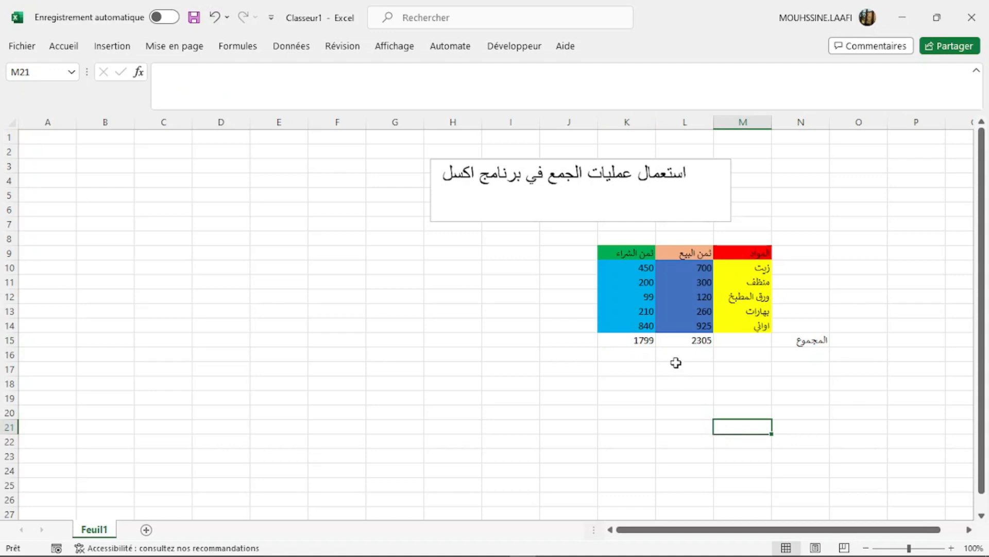
Fill the المجموع row K15:N15 with a light theme gold.
click(813, 344)
drag(813, 342, 636, 346)
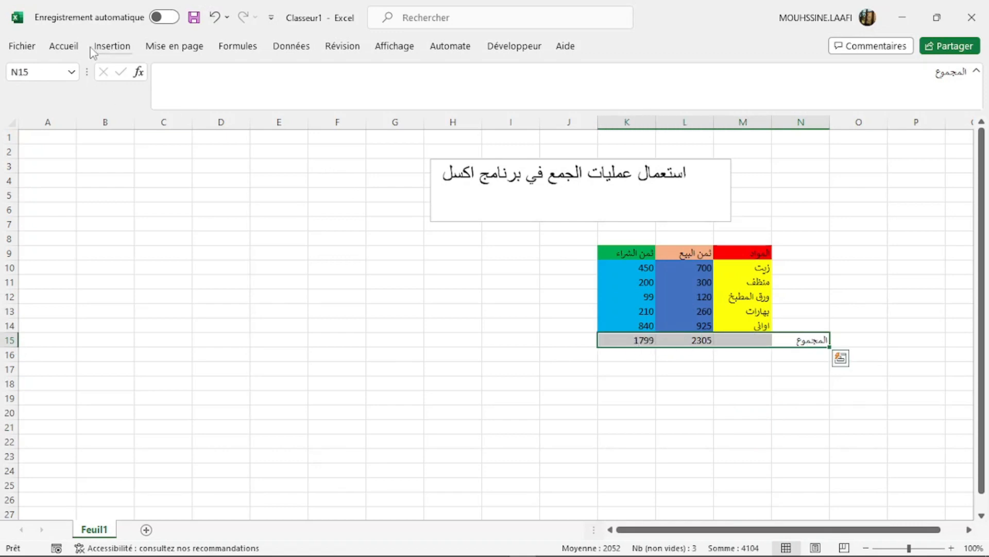
click(72, 48)
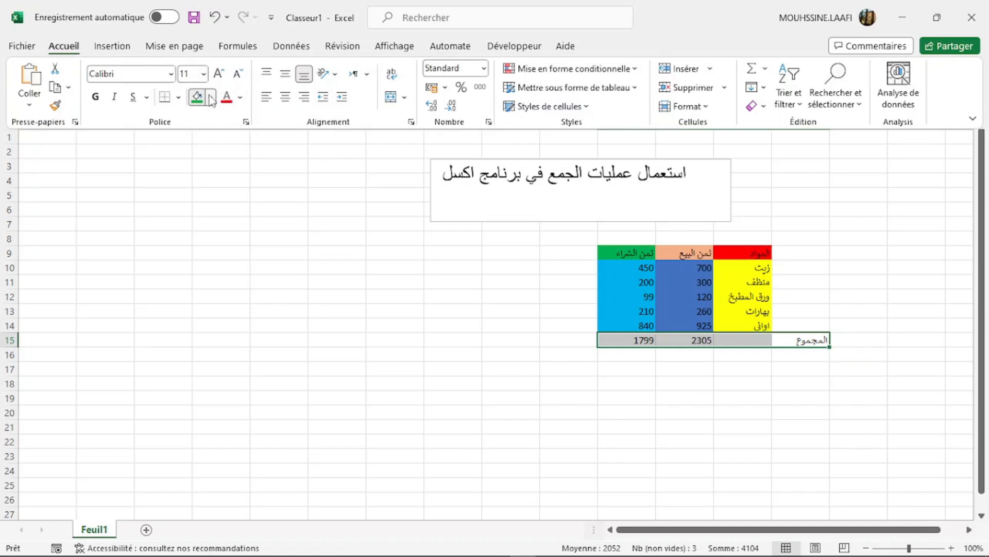
click(210, 97)
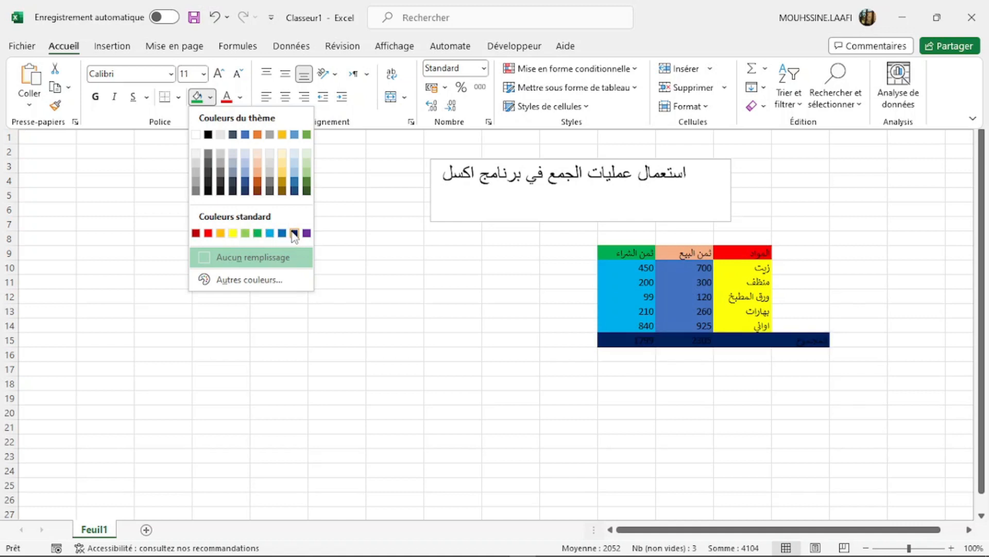
click(281, 177)
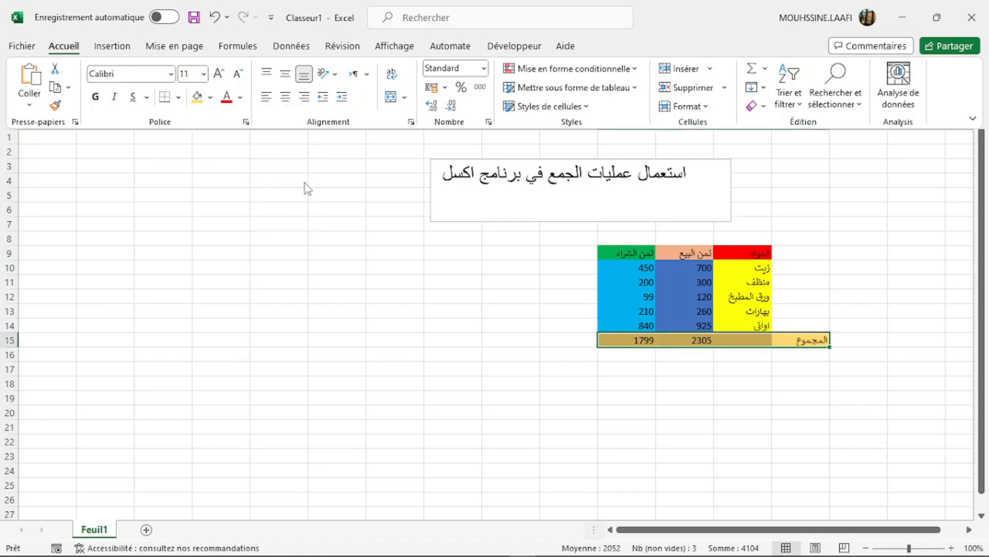
click(478, 382)
click(478, 382)
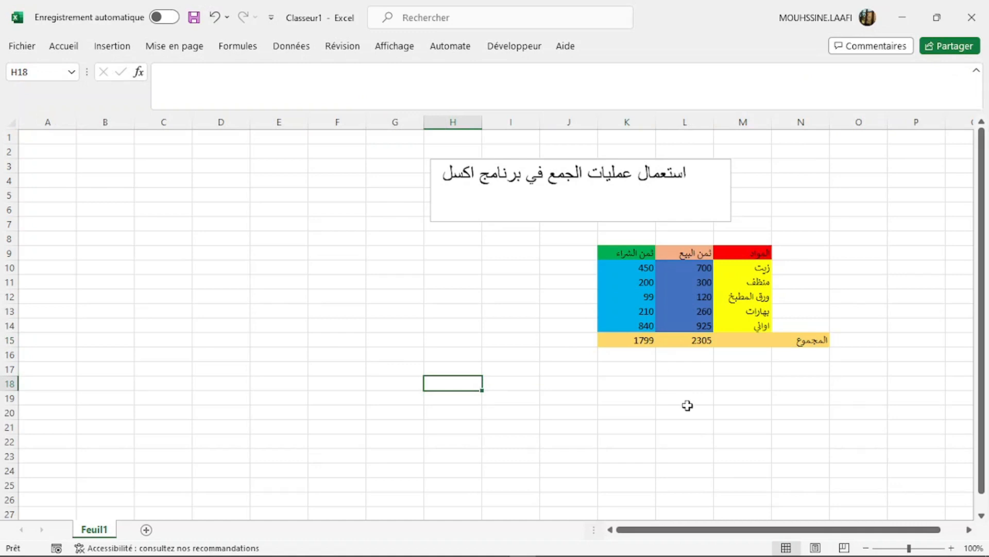
Change the title text box above the table to read استعمال عمليات الطرح في اكسل.
click(648, 422)
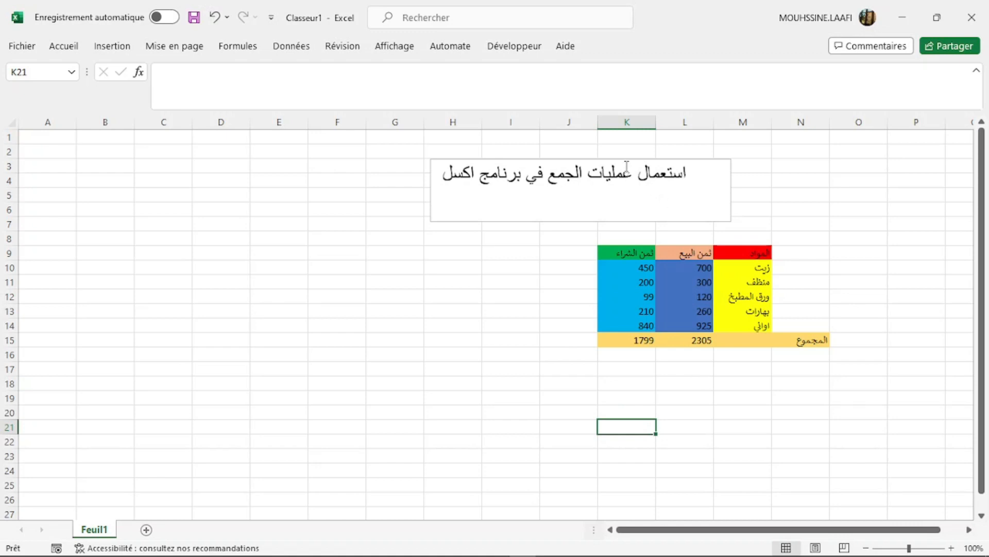
drag(693, 175, 585, 179)
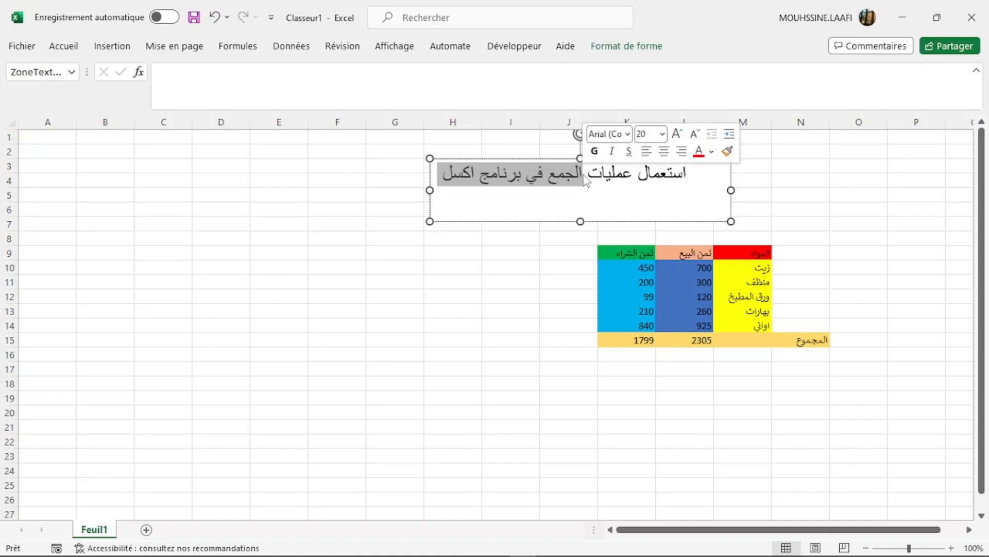
text(الطرح)
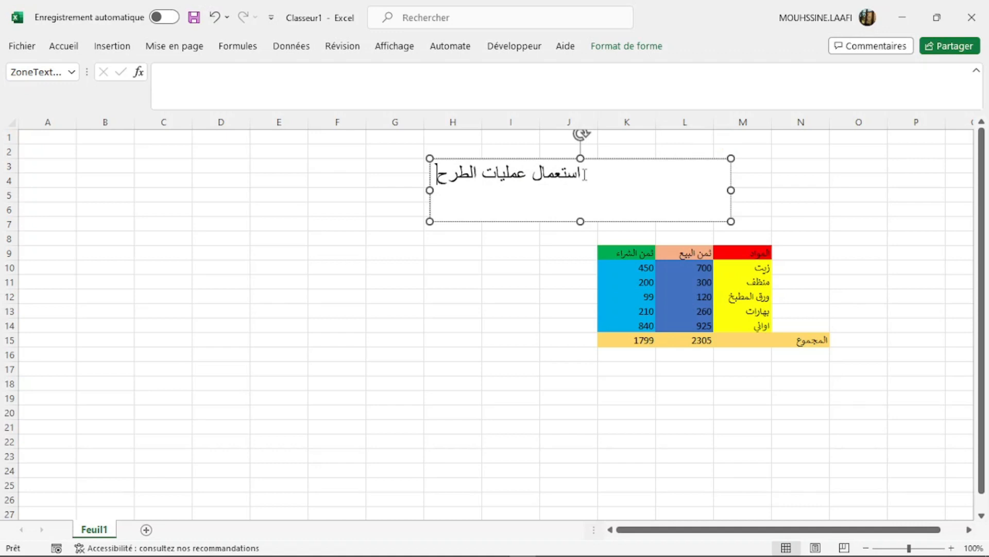
text( في ا)
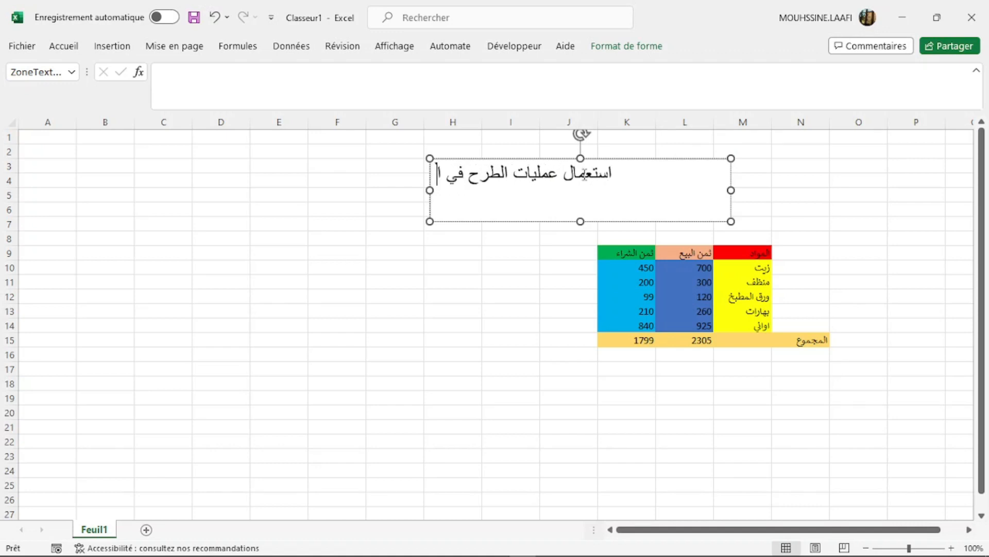
text(كسل)
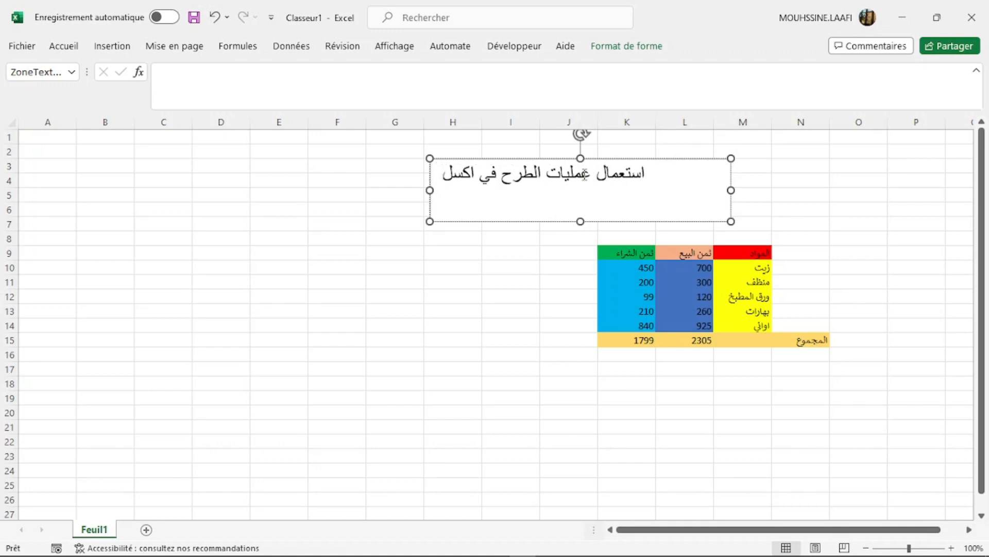
click(655, 435)
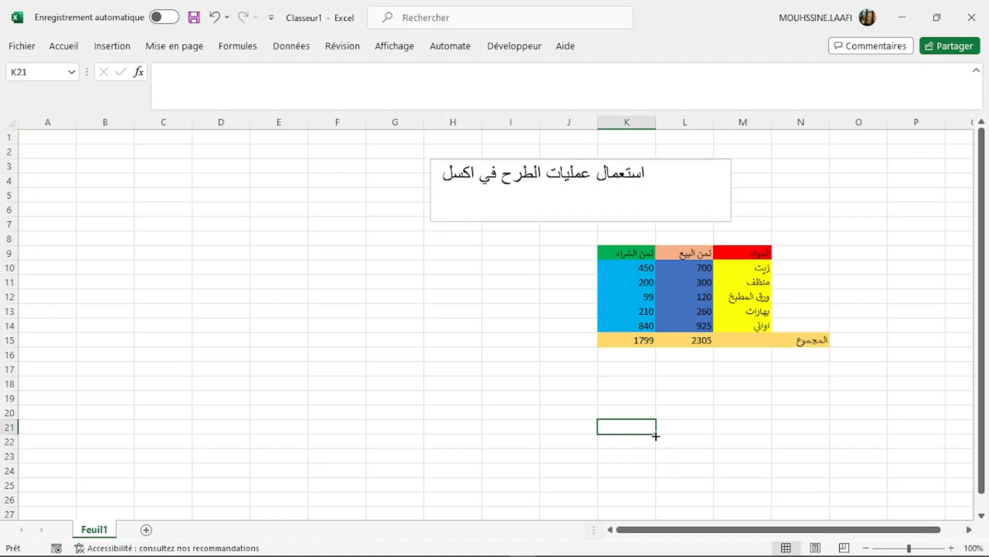
Add the column header الربح in J9 and select J10.
click(565, 253)
text(الربح)
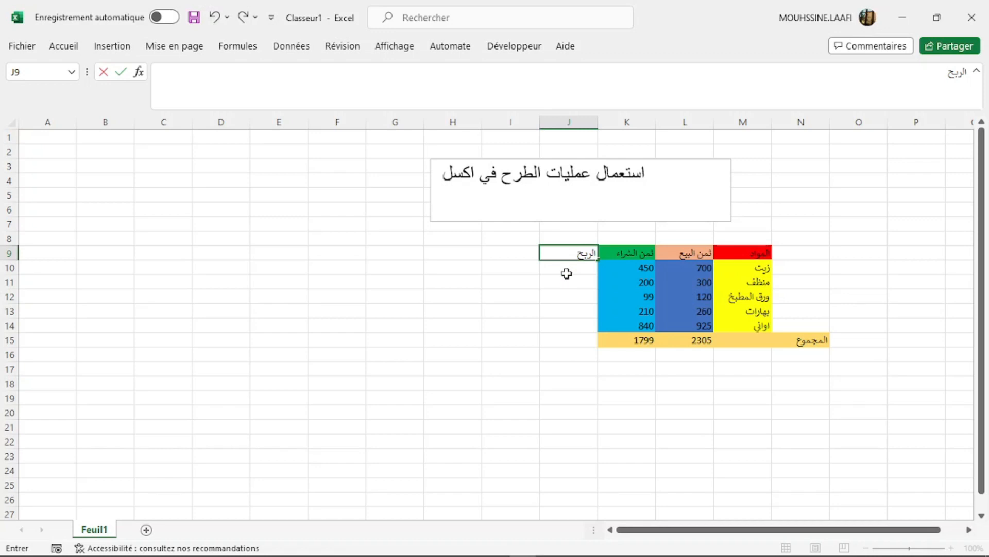
click(567, 269)
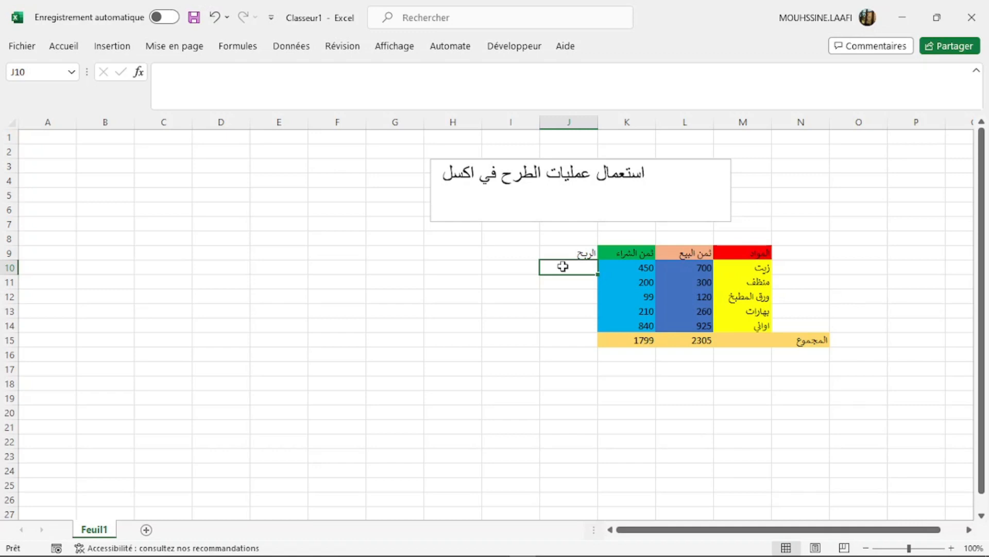
Compute the first item's profit in J10 with the formula =L10-K10.
text(=)
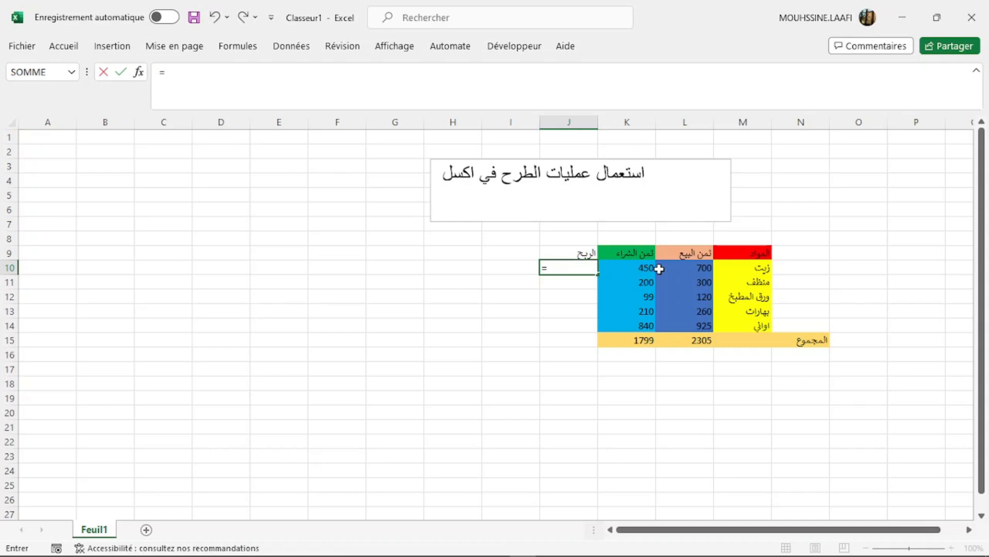
click(697, 269)
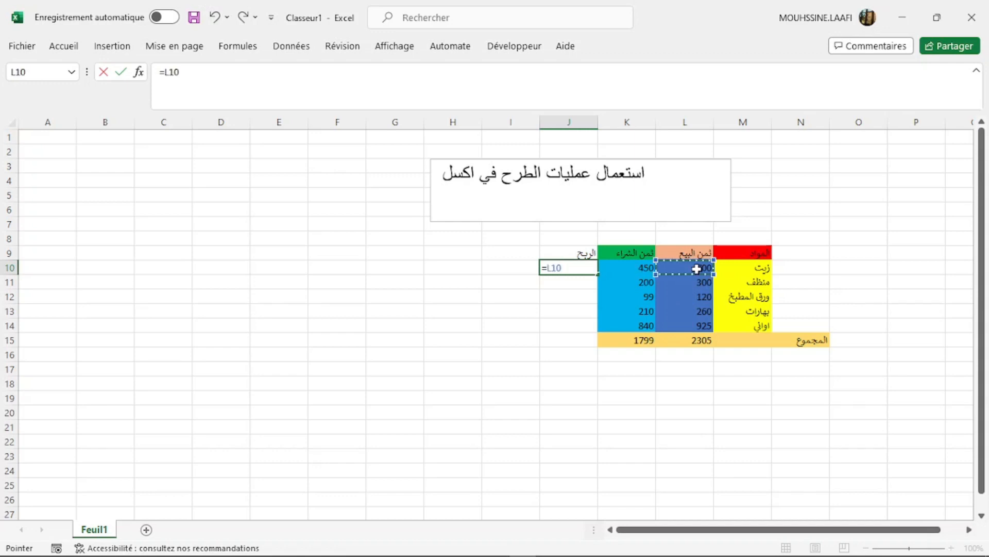
text(-)
click(638, 268)
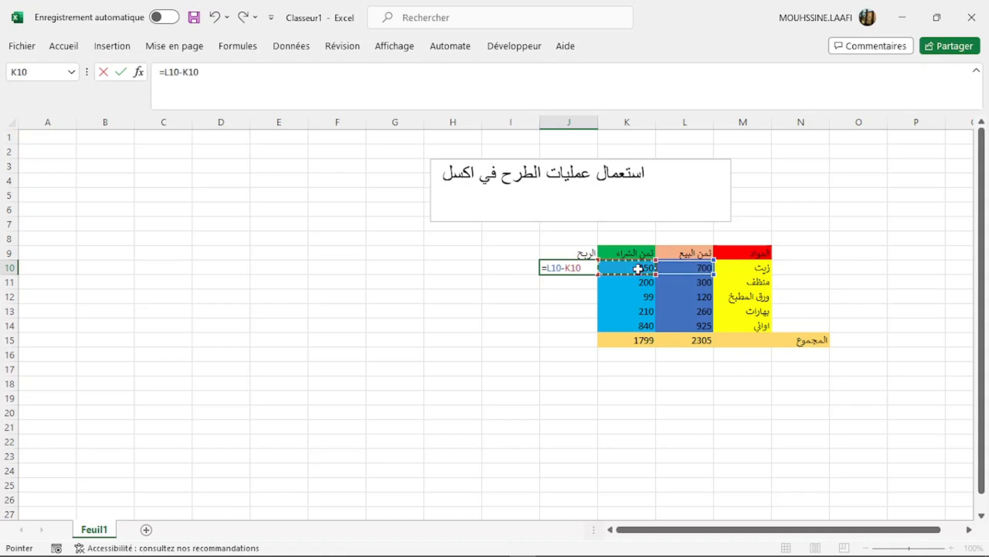
key(Return)
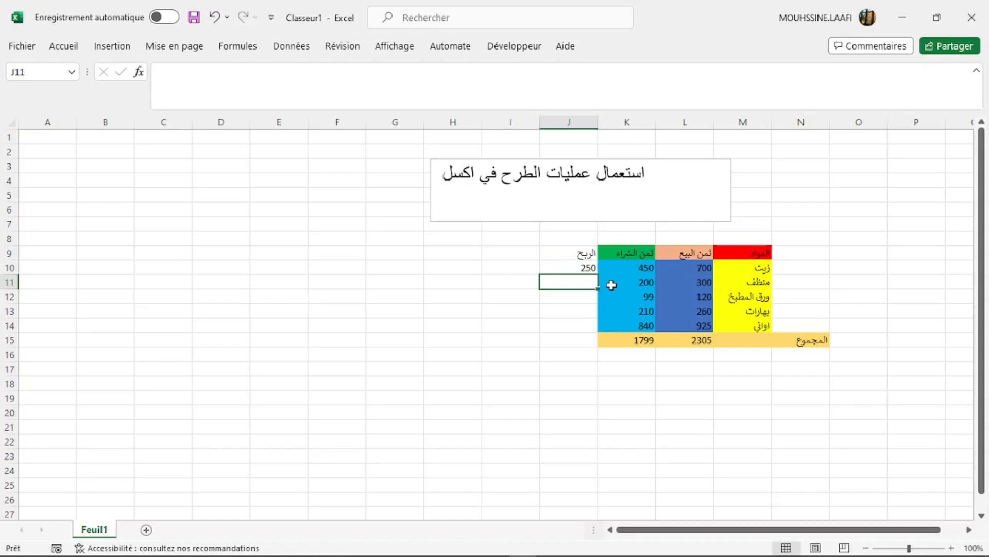
Copy the profit formula from J10 down through J15, including the المجموع row.
click(588, 267)
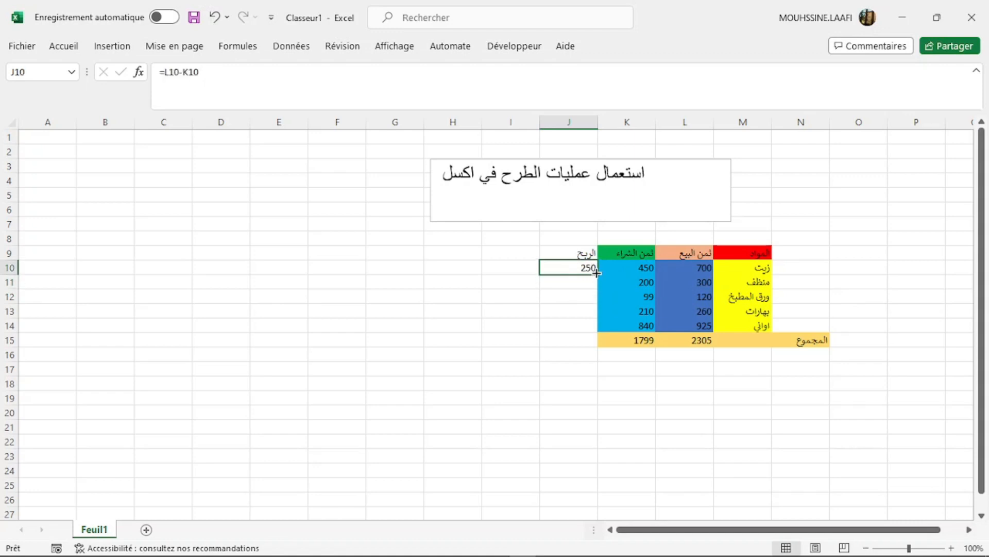
drag(596, 274, 595, 327)
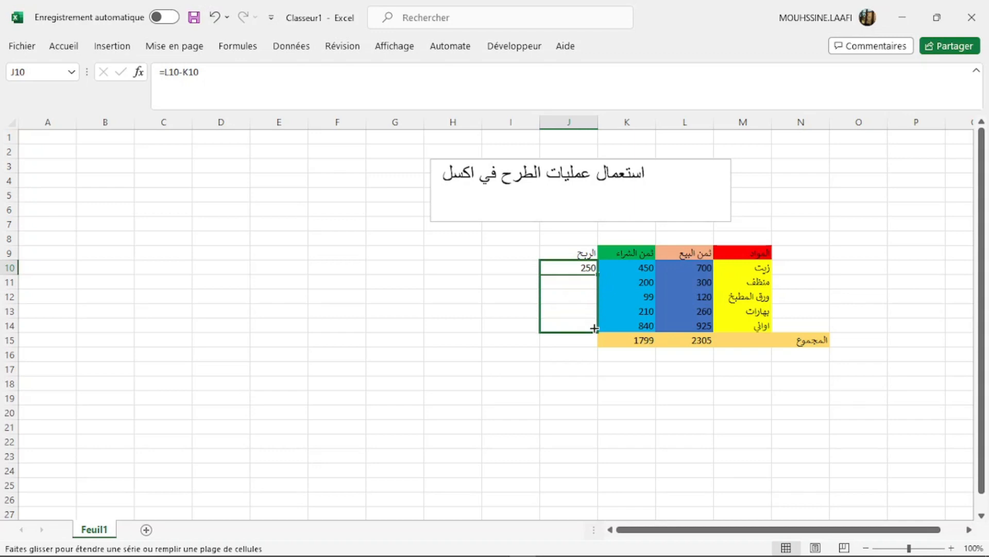
drag(594, 338, 592, 342)
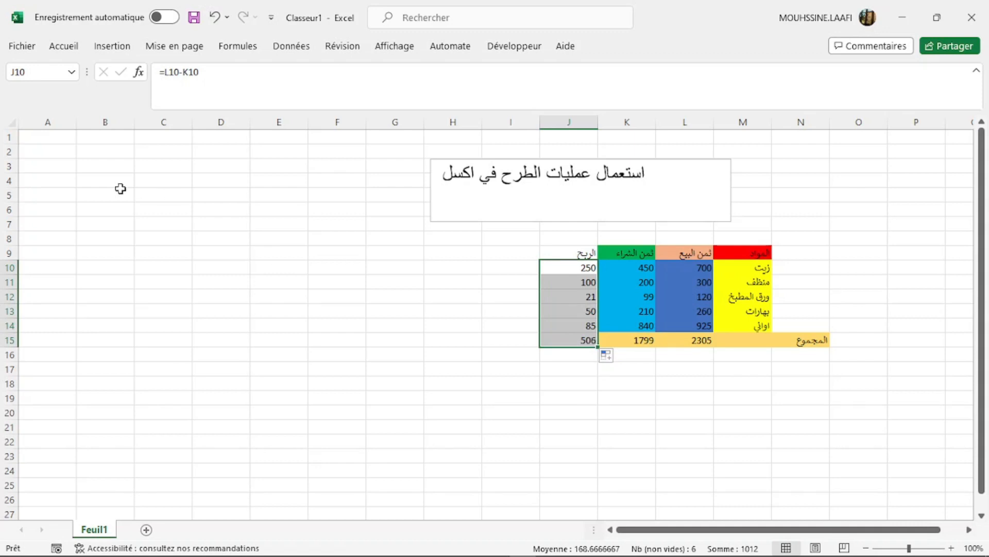
click(464, 322)
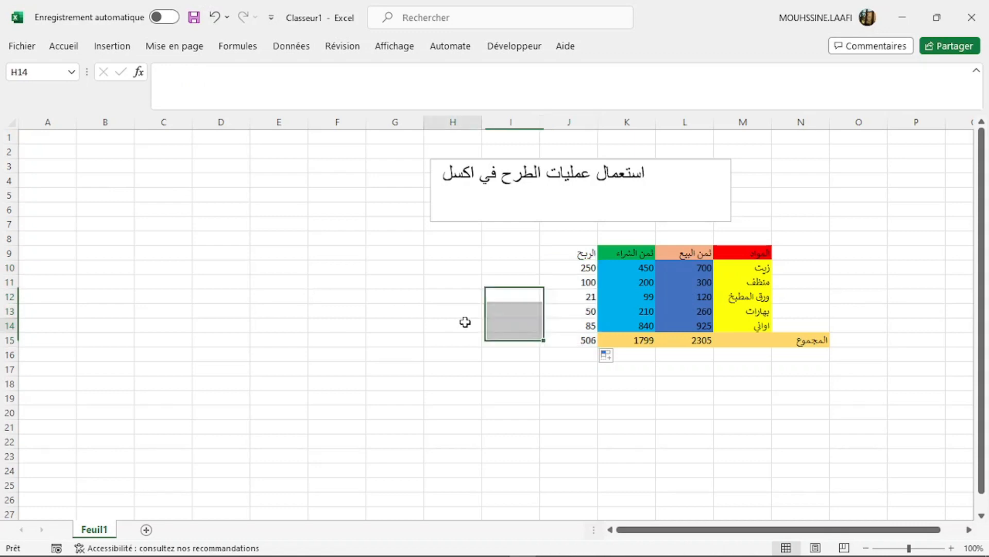
Fill the الربح header cell J9 with the same light gold as the المجموع row.
click(582, 252)
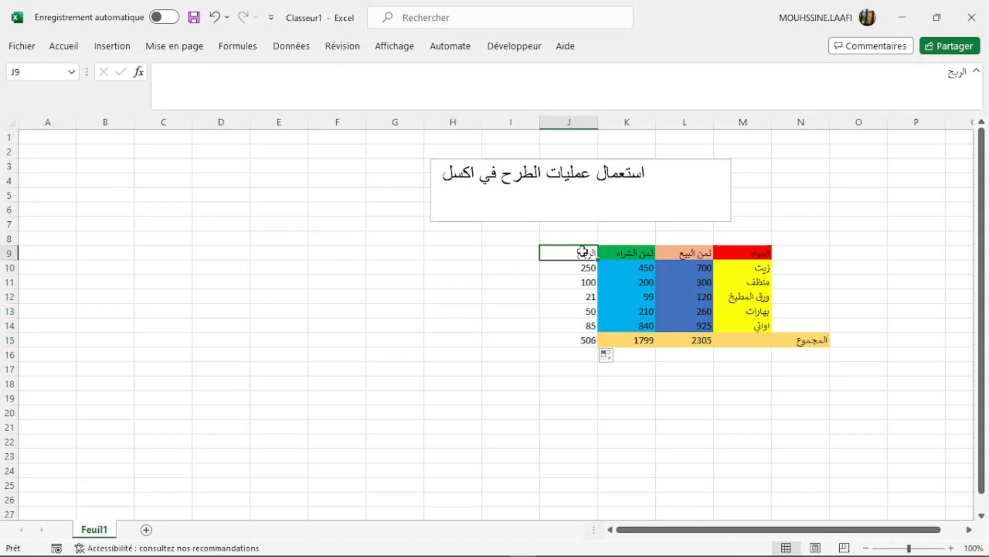
click(67, 46)
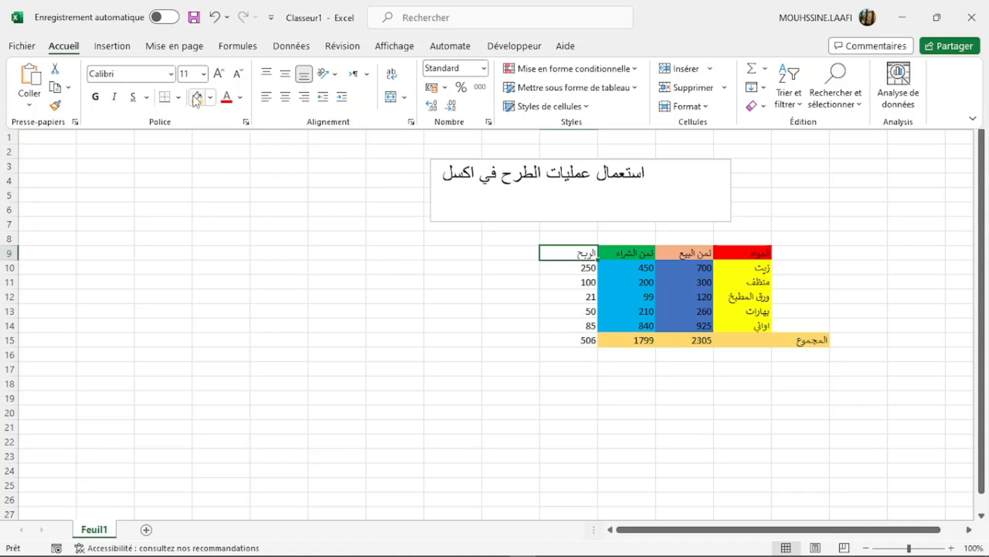
click(197, 97)
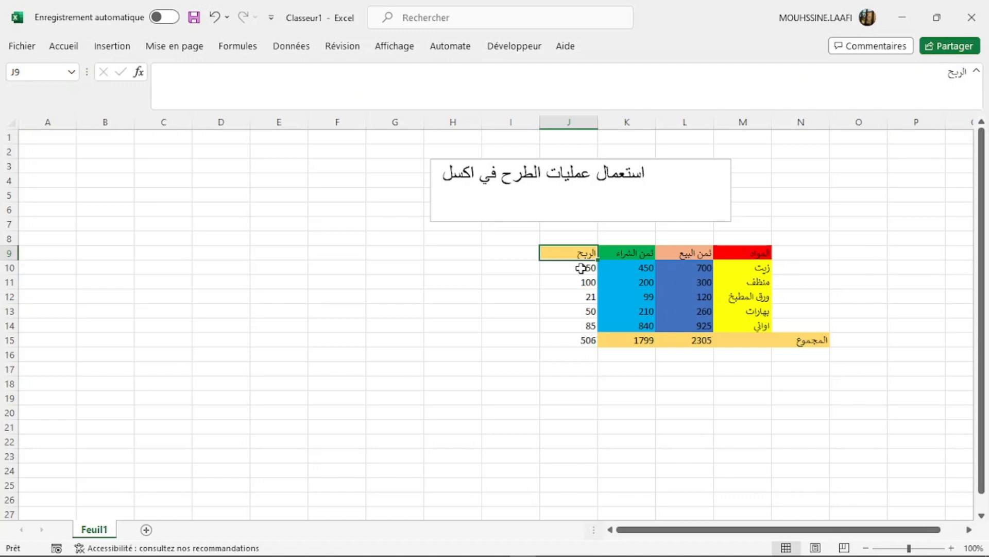
Fill the five item profit cells J10:J14 with dark orange from the theme colors.
drag(581, 267, 581, 323)
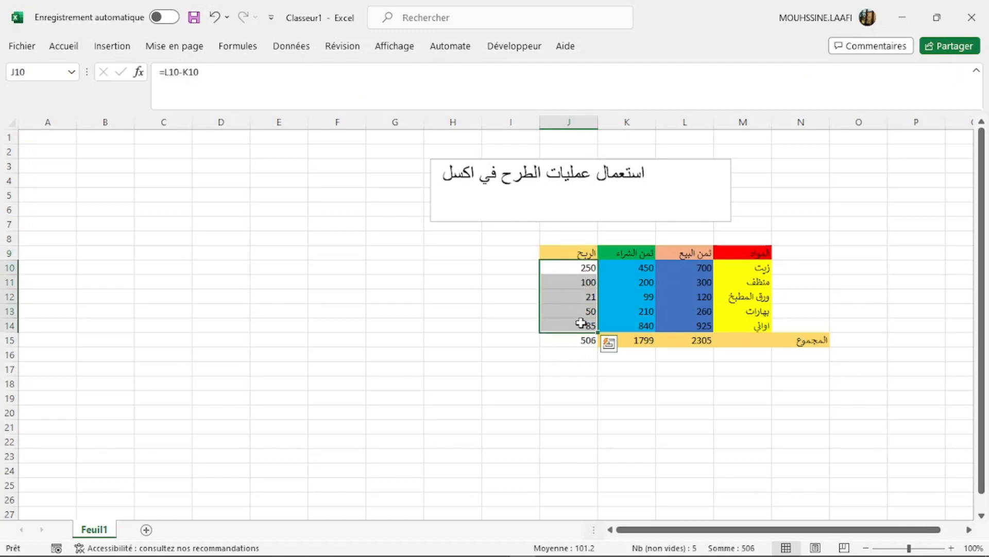
click(74, 48)
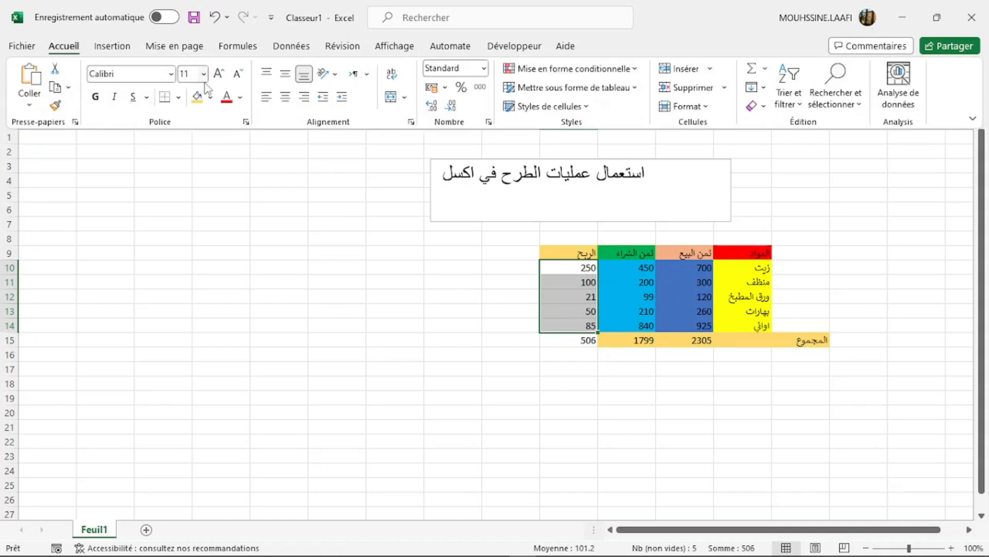
click(211, 99)
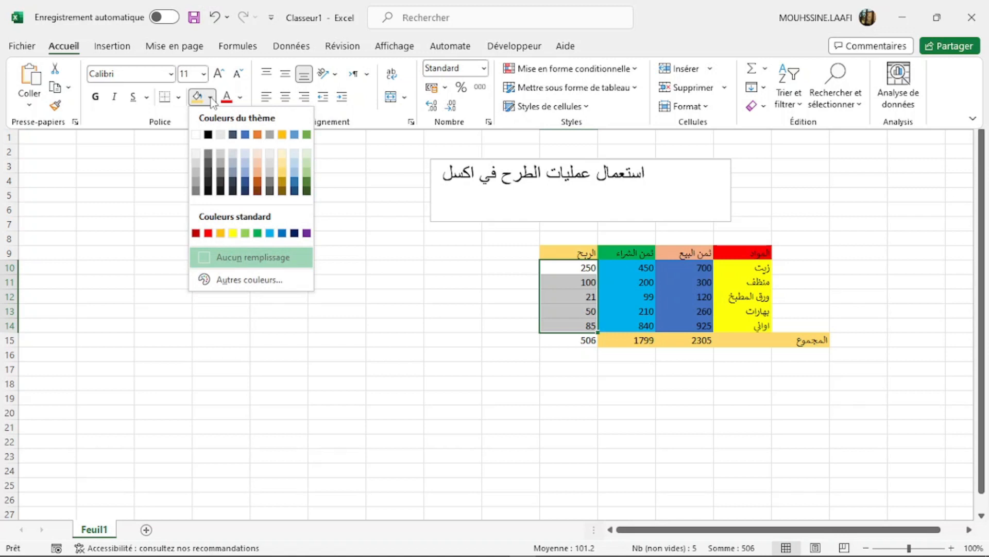
click(257, 183)
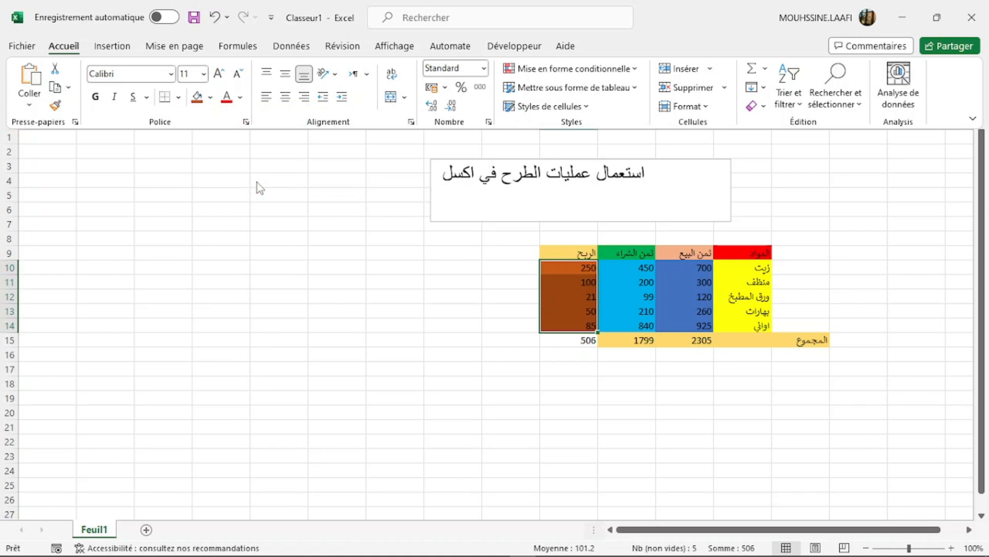
Fill the total profit cell J15 with light blue from the theme colors.
click(586, 344)
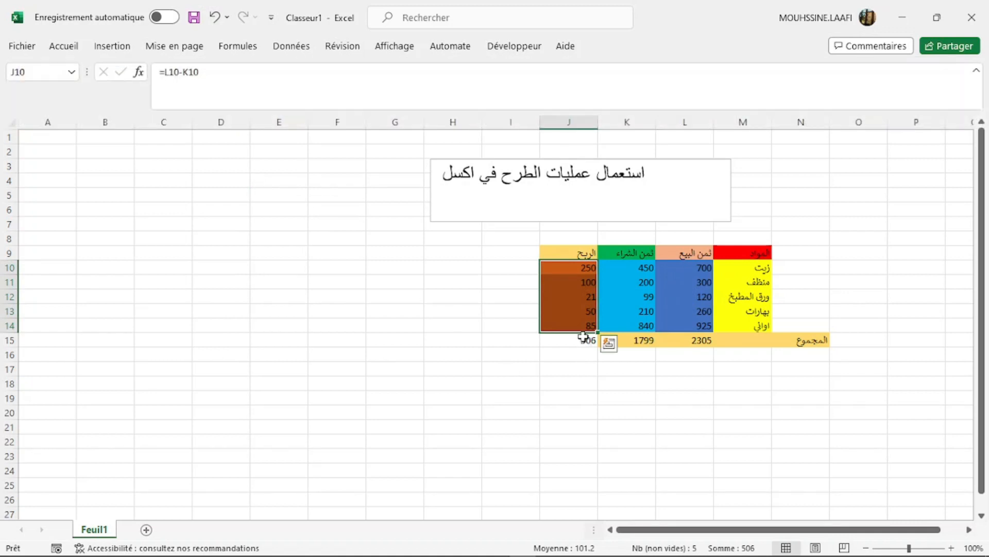
click(707, 342)
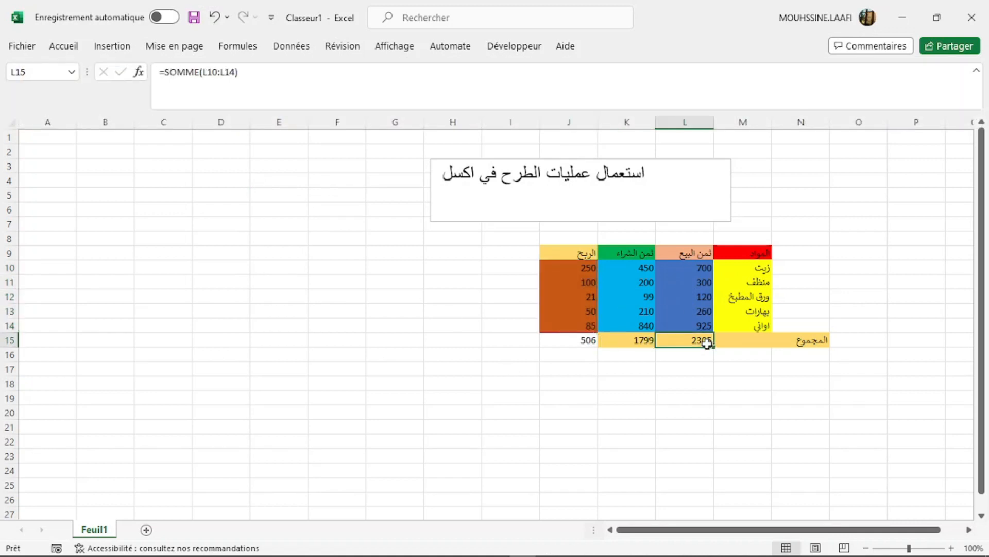
click(572, 340)
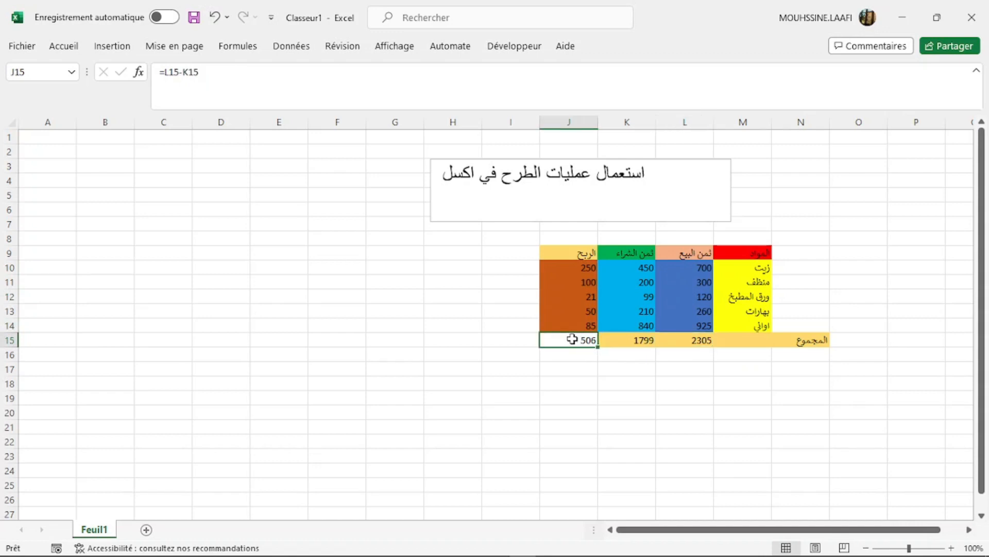
click(64, 47)
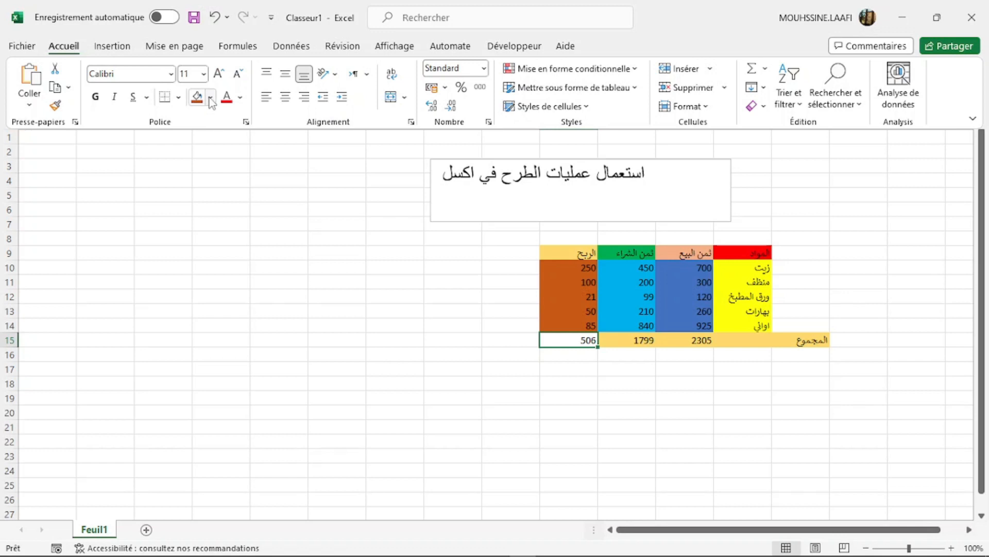
click(211, 98)
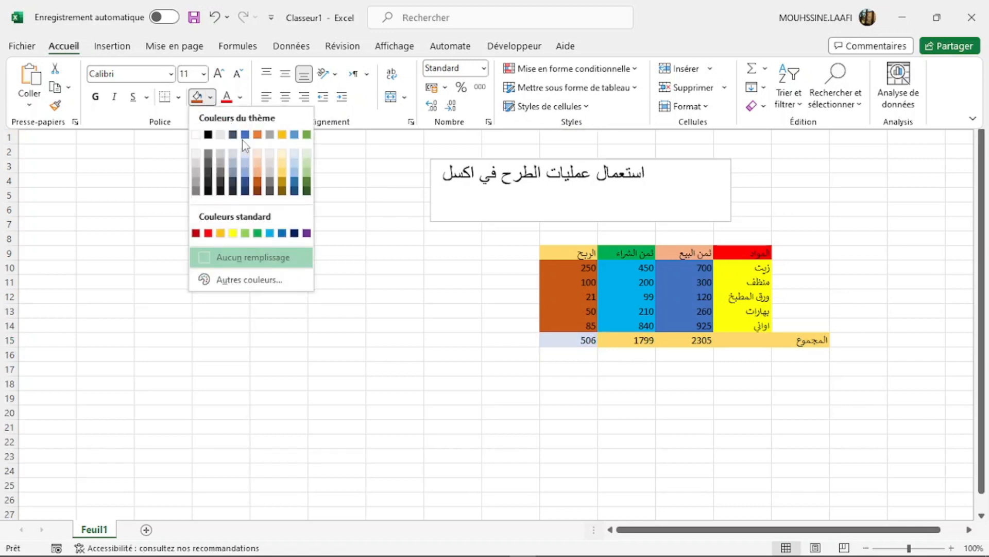
click(295, 165)
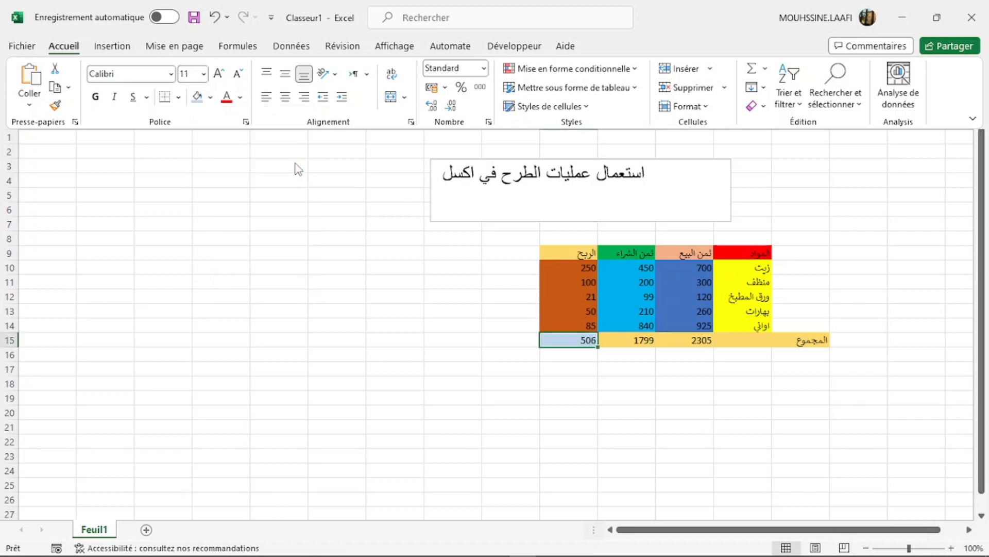
click(446, 348)
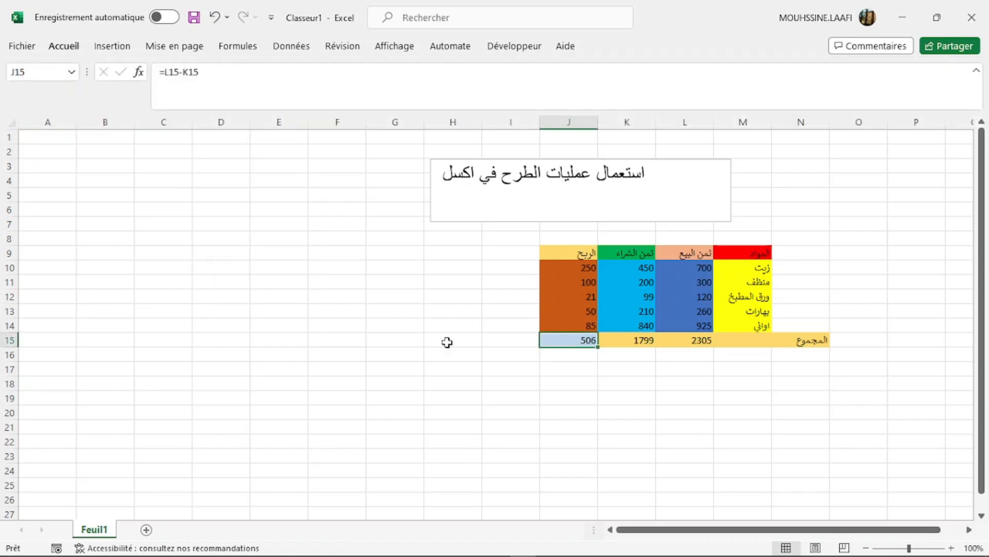
Enter the note "الامر جد سها ما عليك سوى الاهتمام ببعض العمليات البسيطة" in M18 below the table.
click(614, 379)
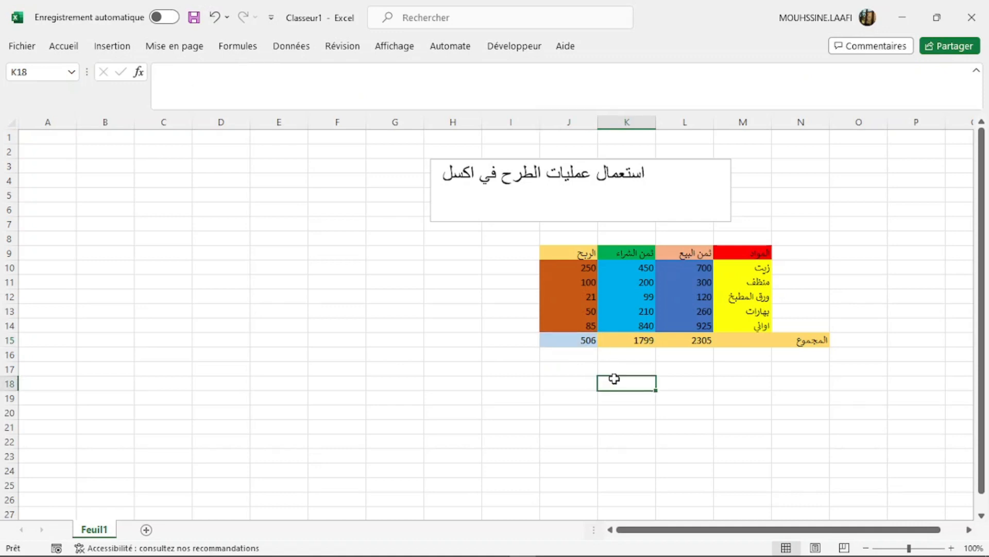
click(720, 384)
text(ا)
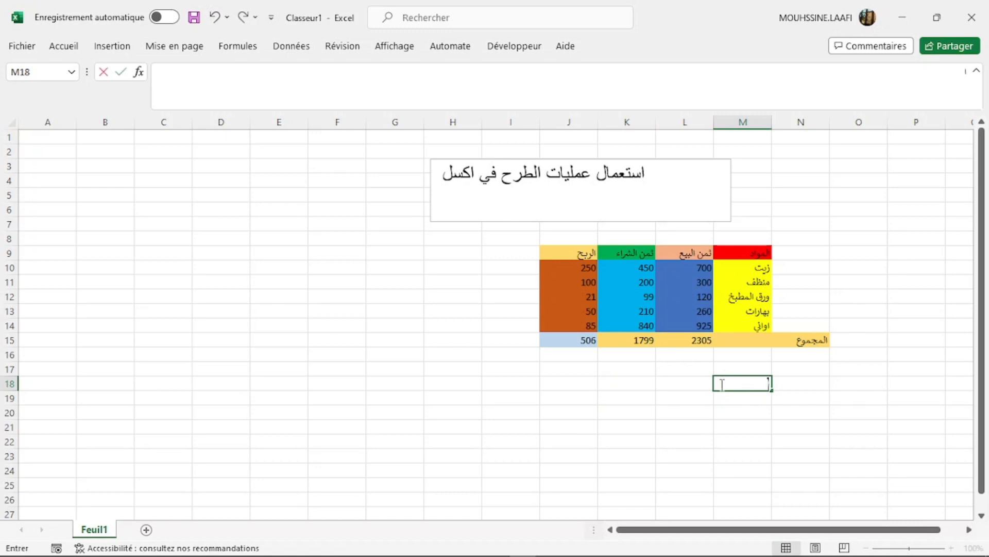
text(لامر)
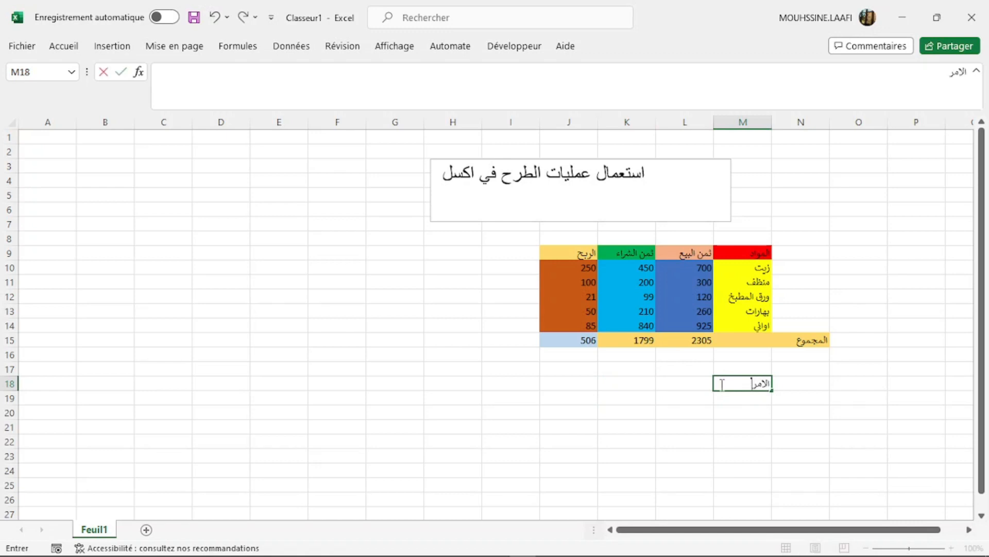
text( جد سها ما عليك)
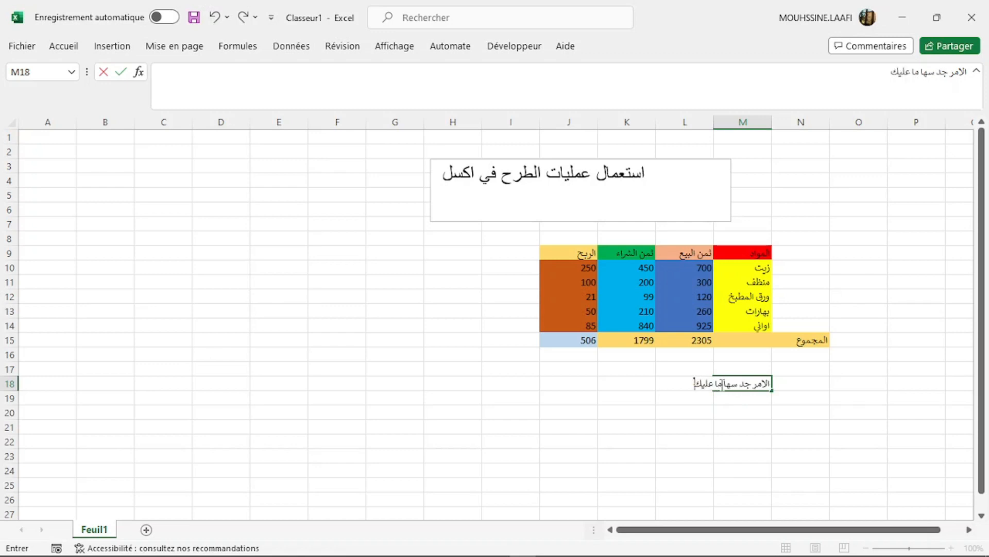
text( سوى)
text(الاهت)
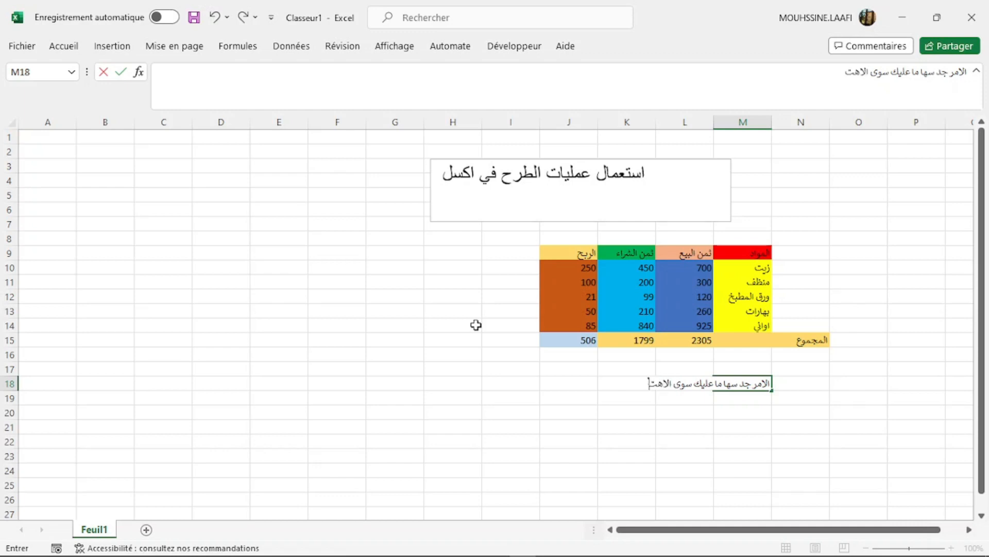
text(مام ببعض الع)
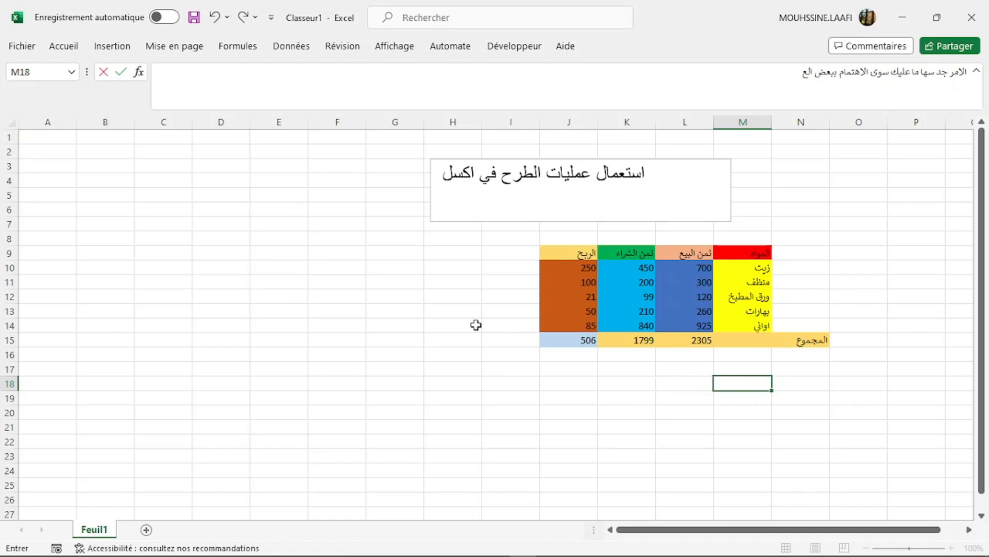
text(مليات الب)
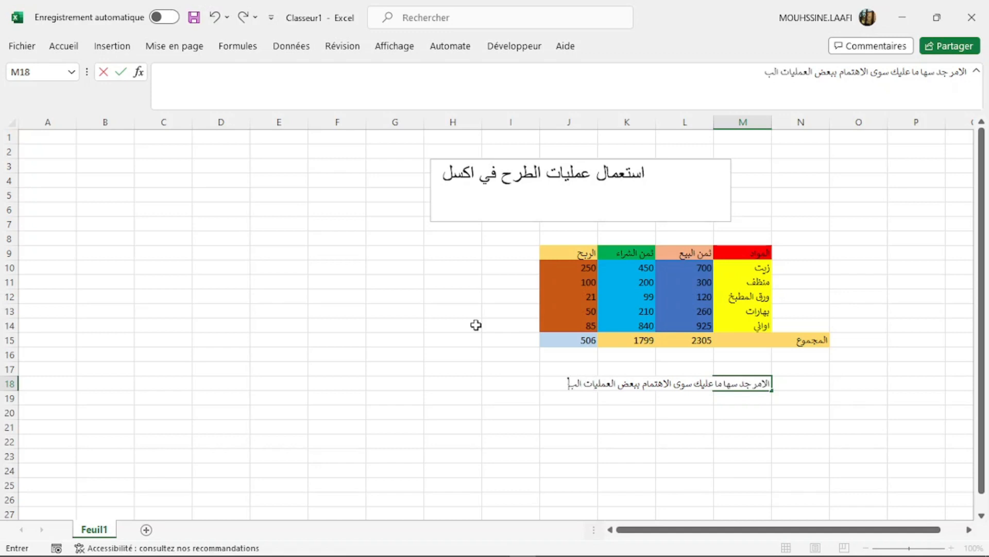
text(سيطة)
click(743, 428)
Set the font size of the note across J18:M18 to 26.
drag(761, 385, 552, 382)
click(78, 47)
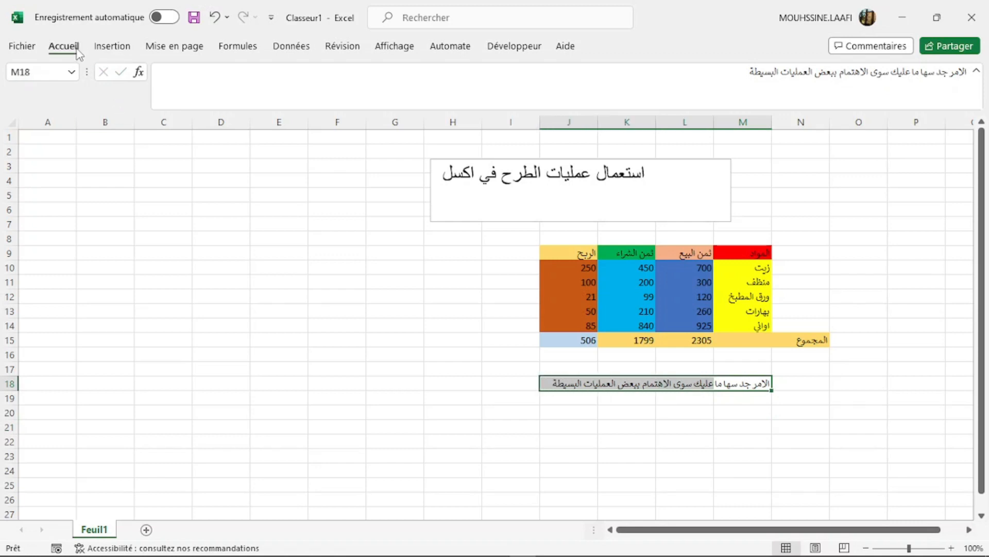
click(204, 73)
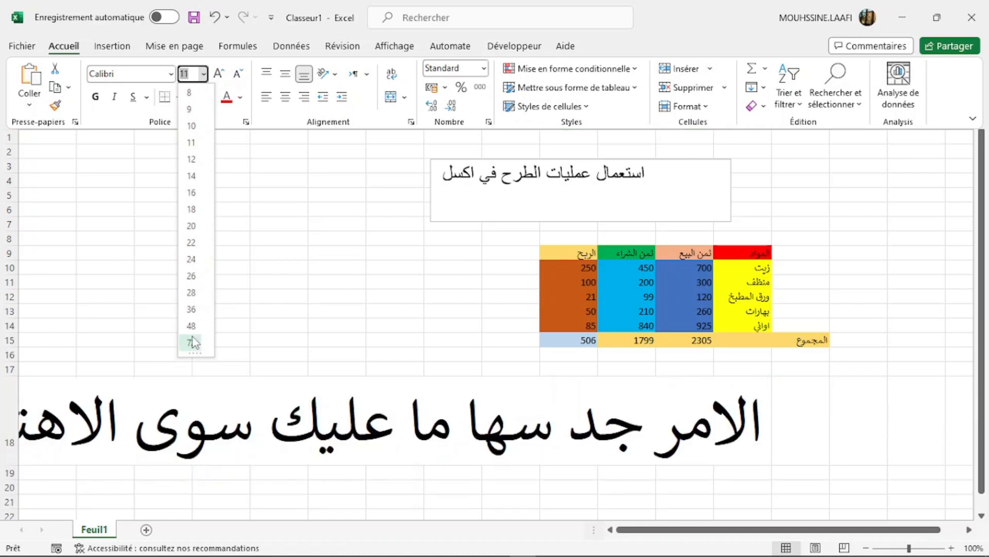
click(191, 277)
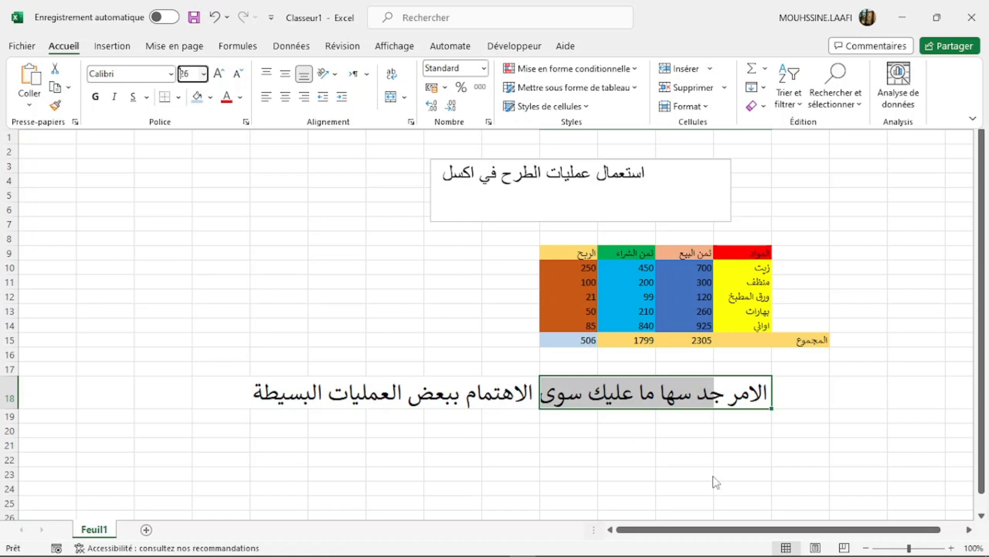
click(778, 419)
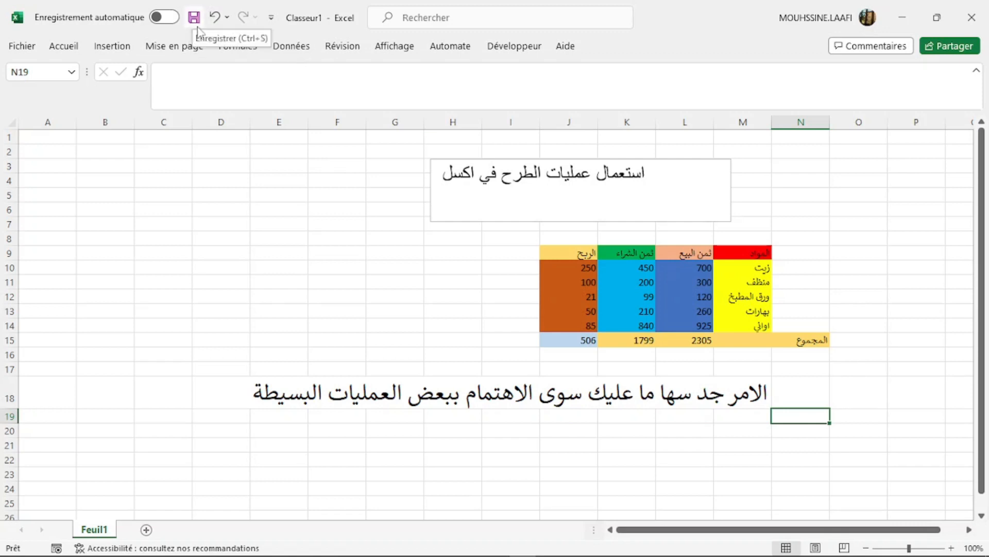
Write the closing phrase "دمتم بخير" in K22, below the note.
click(652, 457)
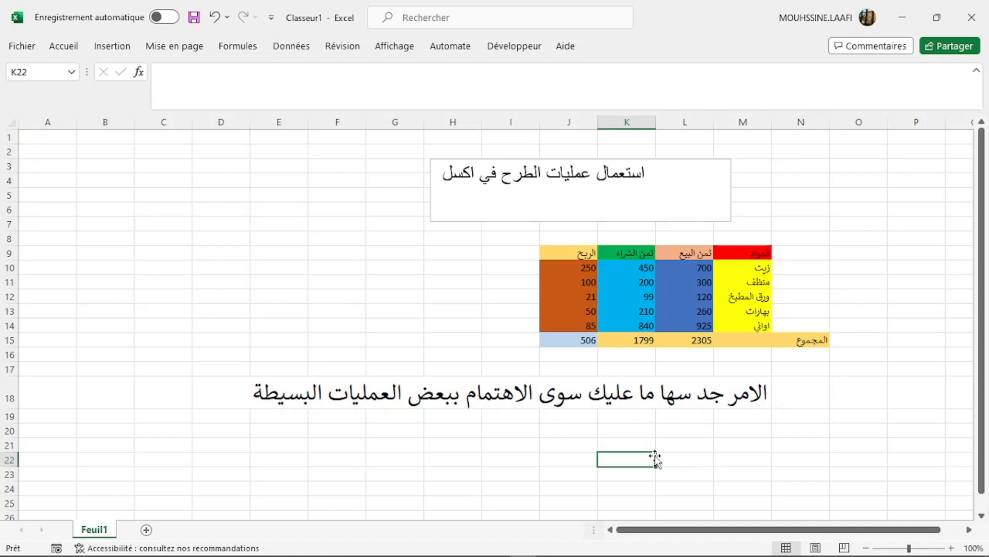
text(دم)
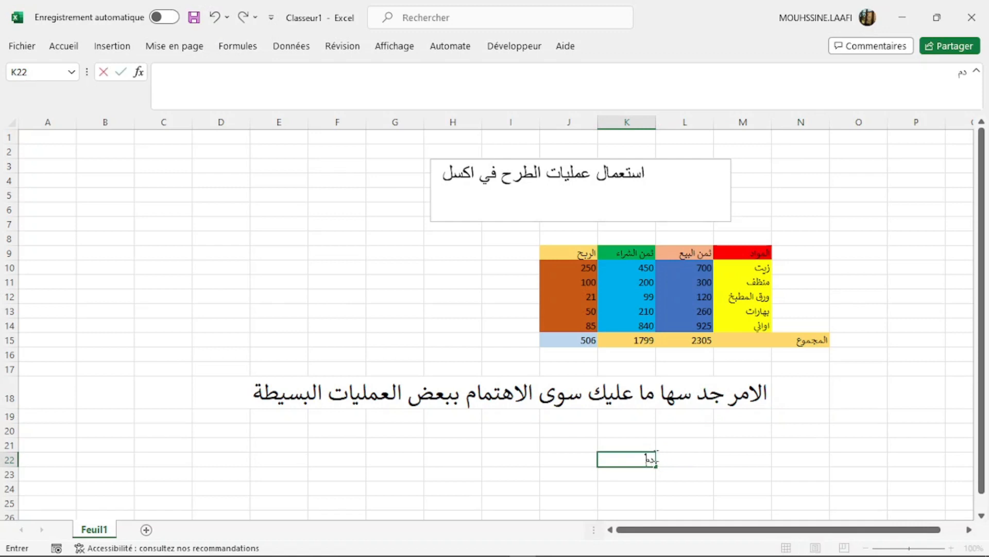
text(تم بخير)
Set the font size of the closing phrase in K22 to 28.
drag(611, 457, 655, 459)
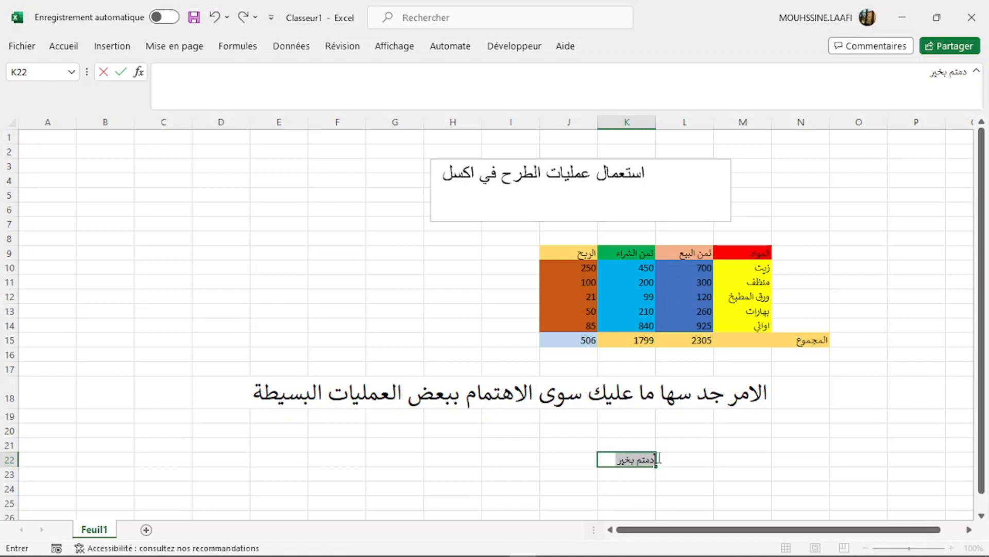
click(64, 46)
click(203, 74)
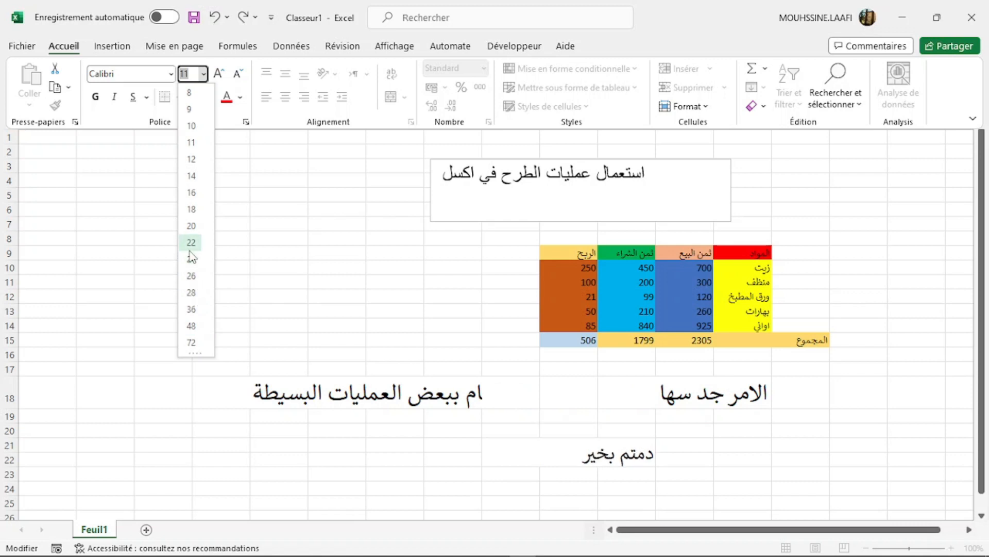
click(191, 292)
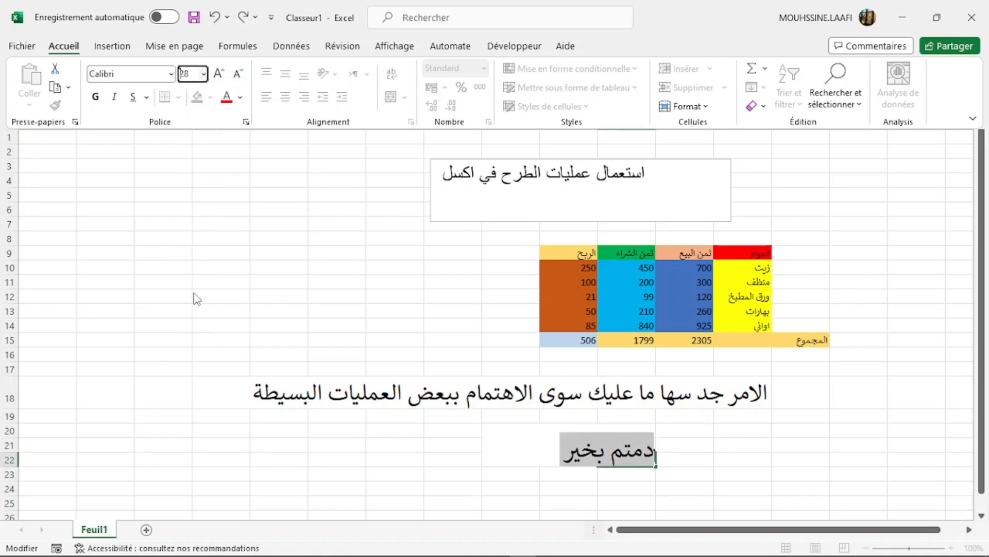